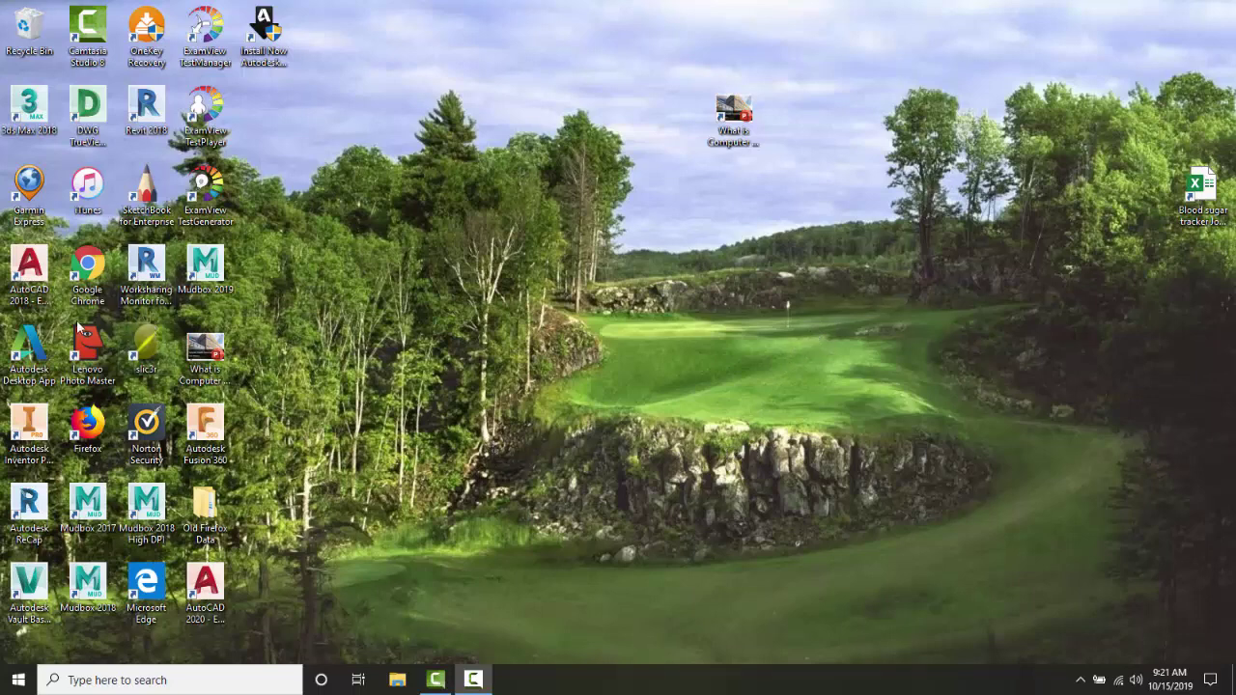
pyautogui.doubleClick(69, 288)
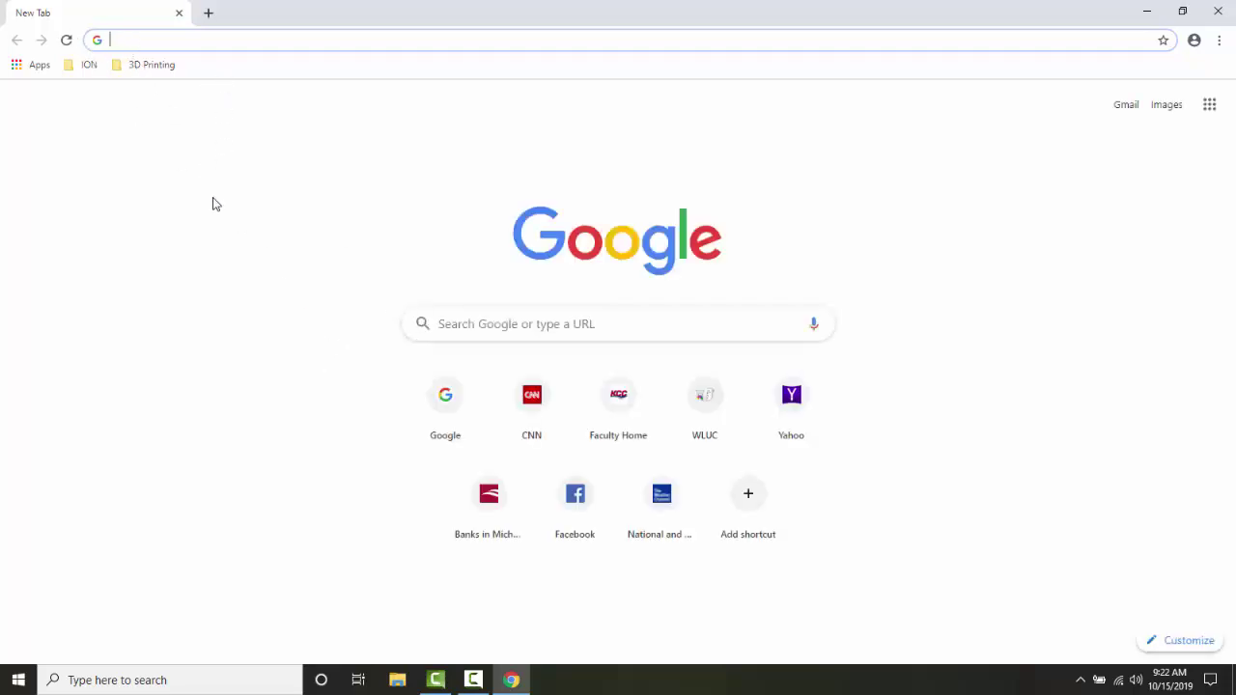
pyautogui.write('www')
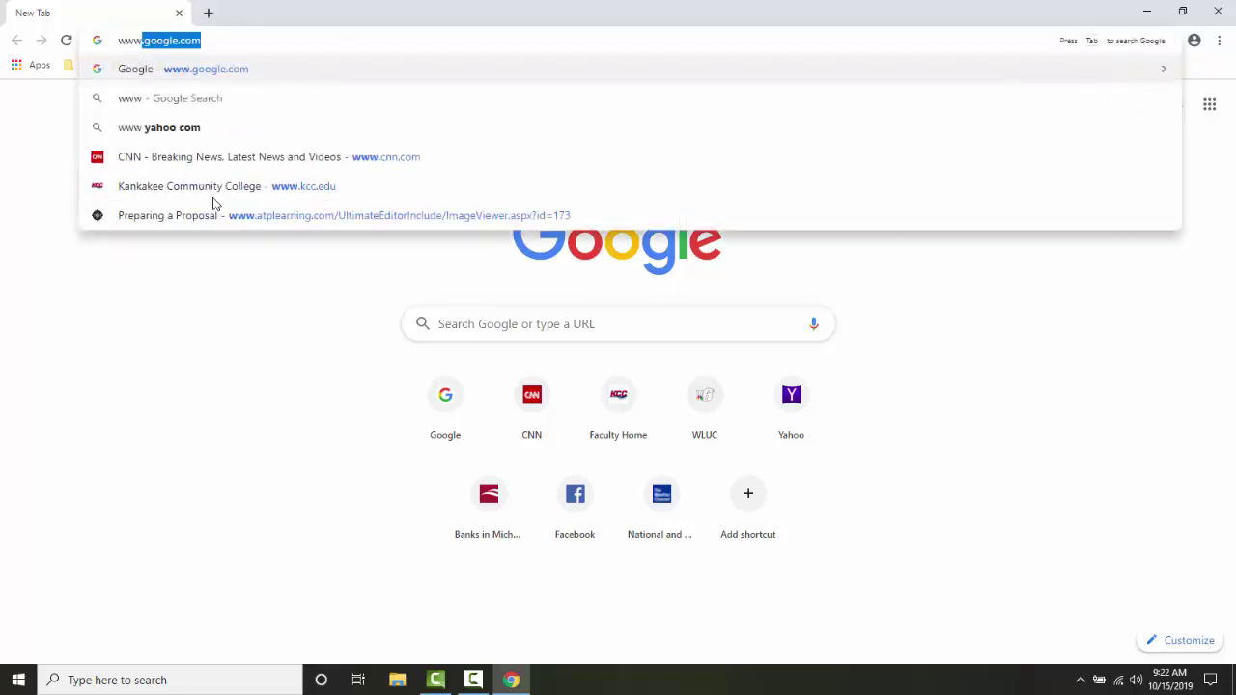
pyautogui.write('.')
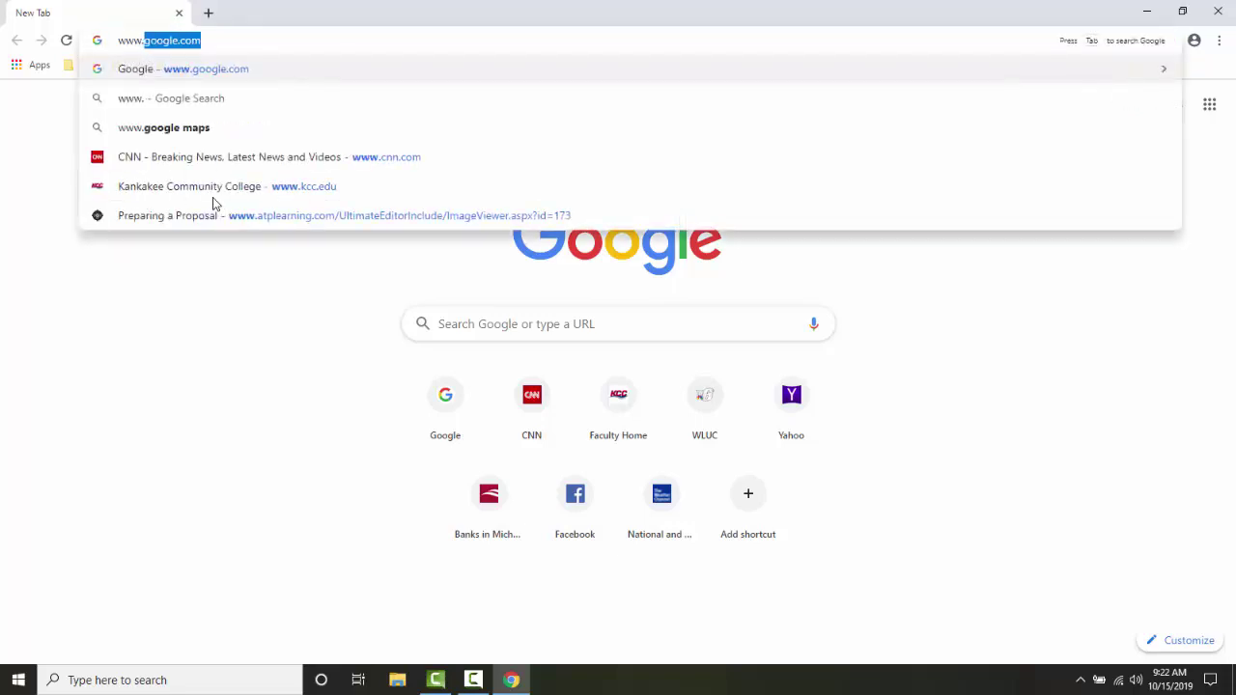
pyautogui.write('s')
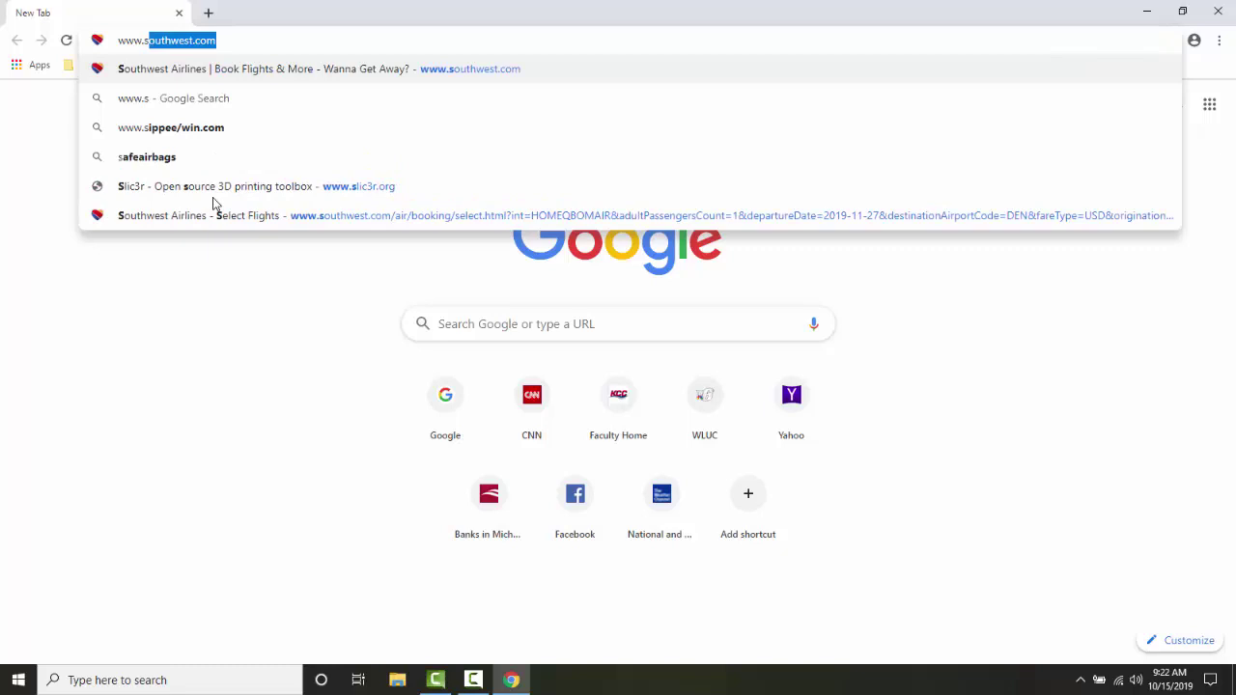
pyautogui.write('lic')
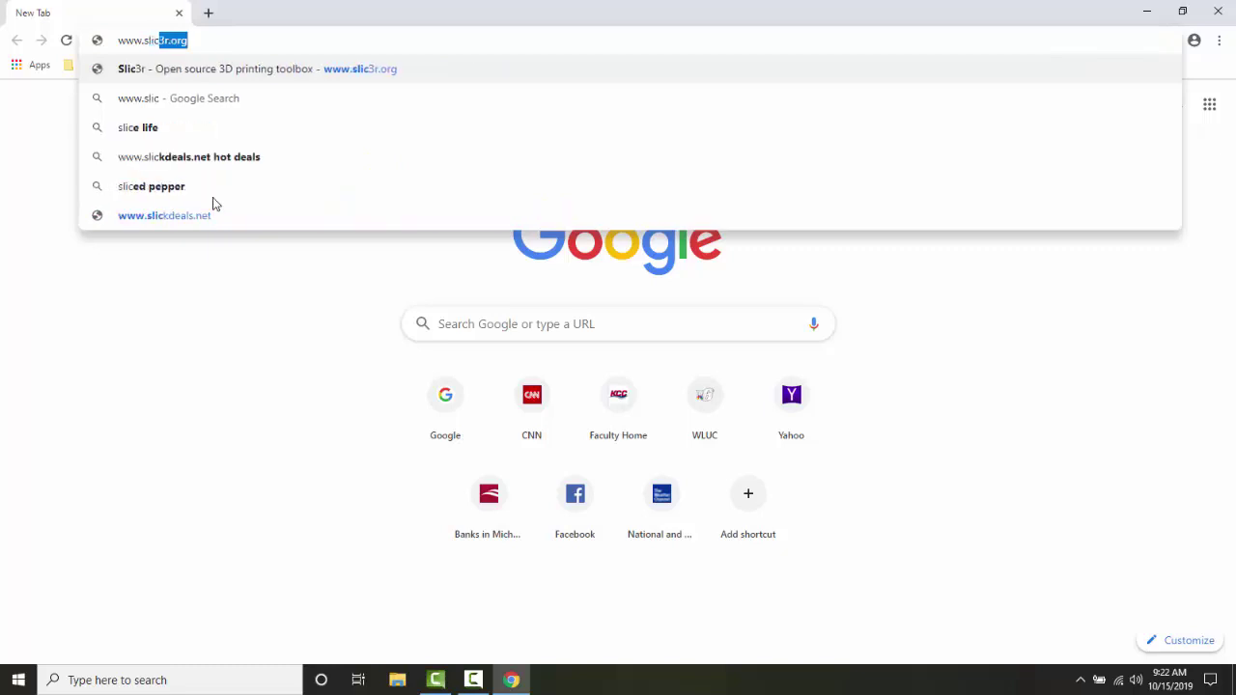
pyautogui.write('3')
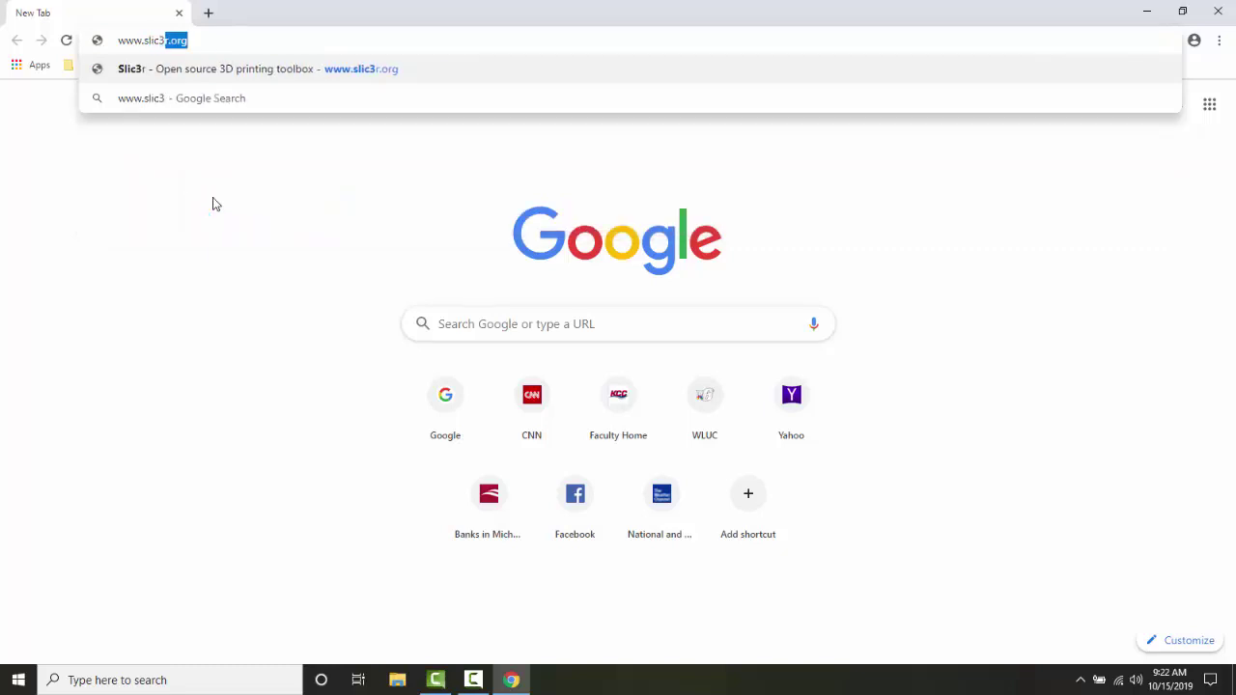
pyautogui.write('r.org')
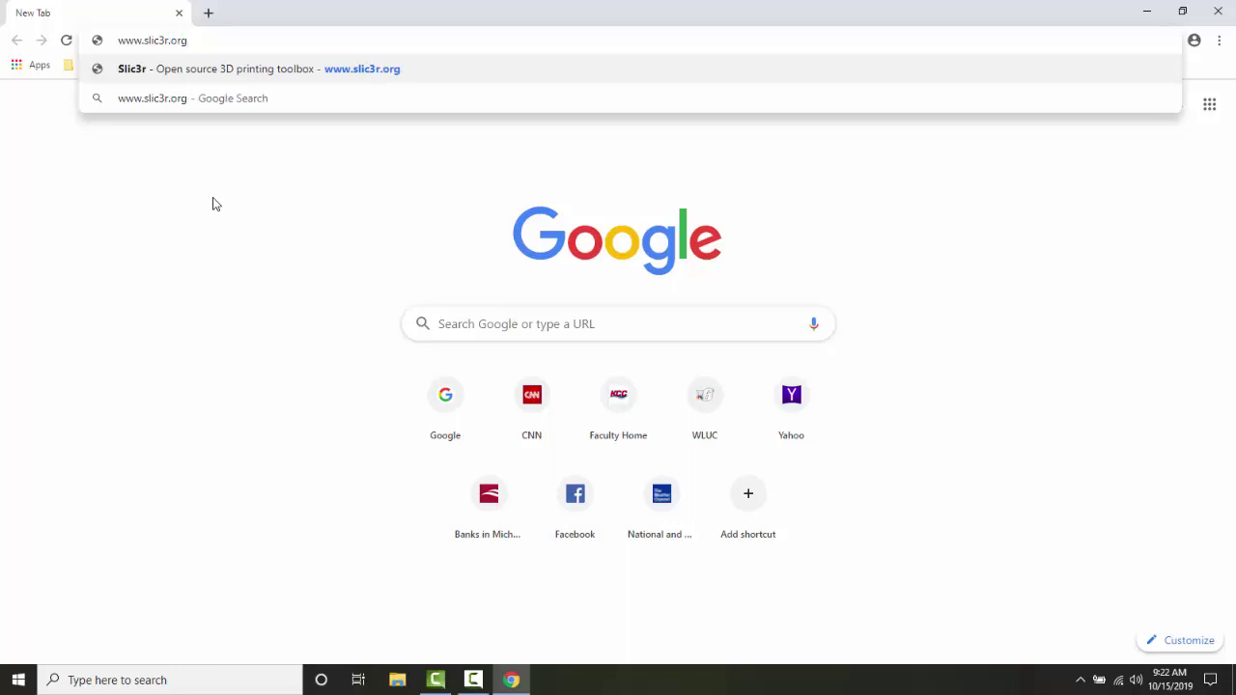
pyautogui.write('/download')
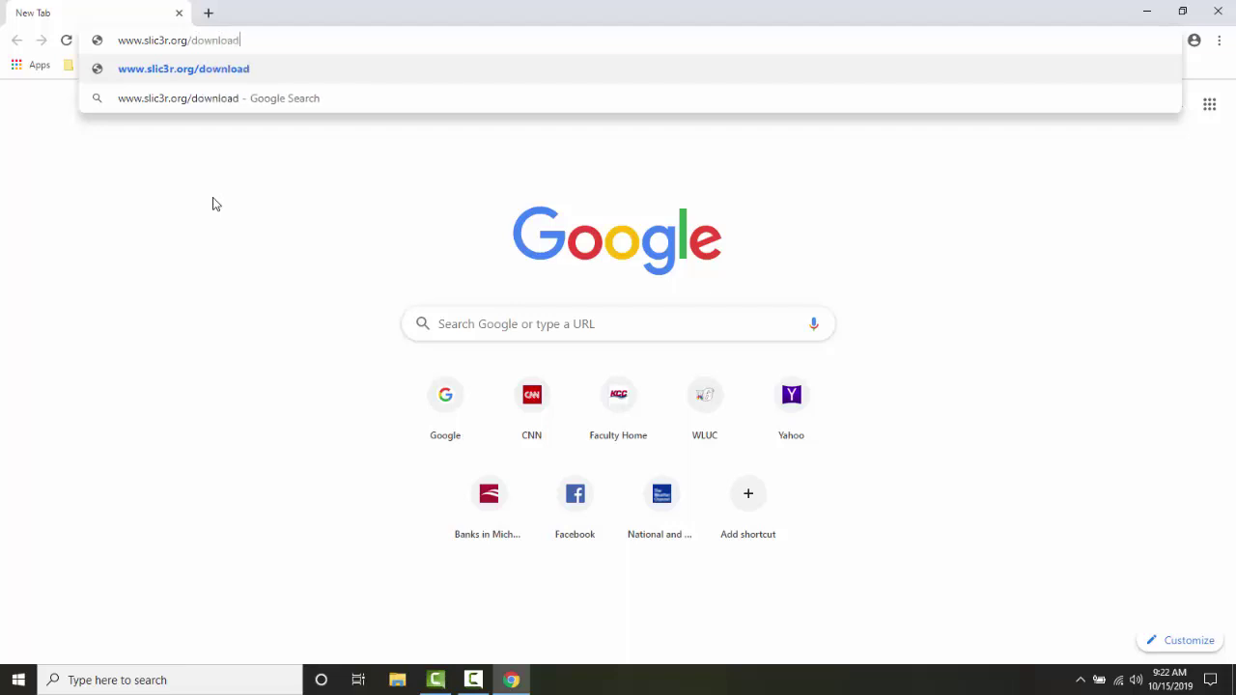
pyautogui.press('Return')
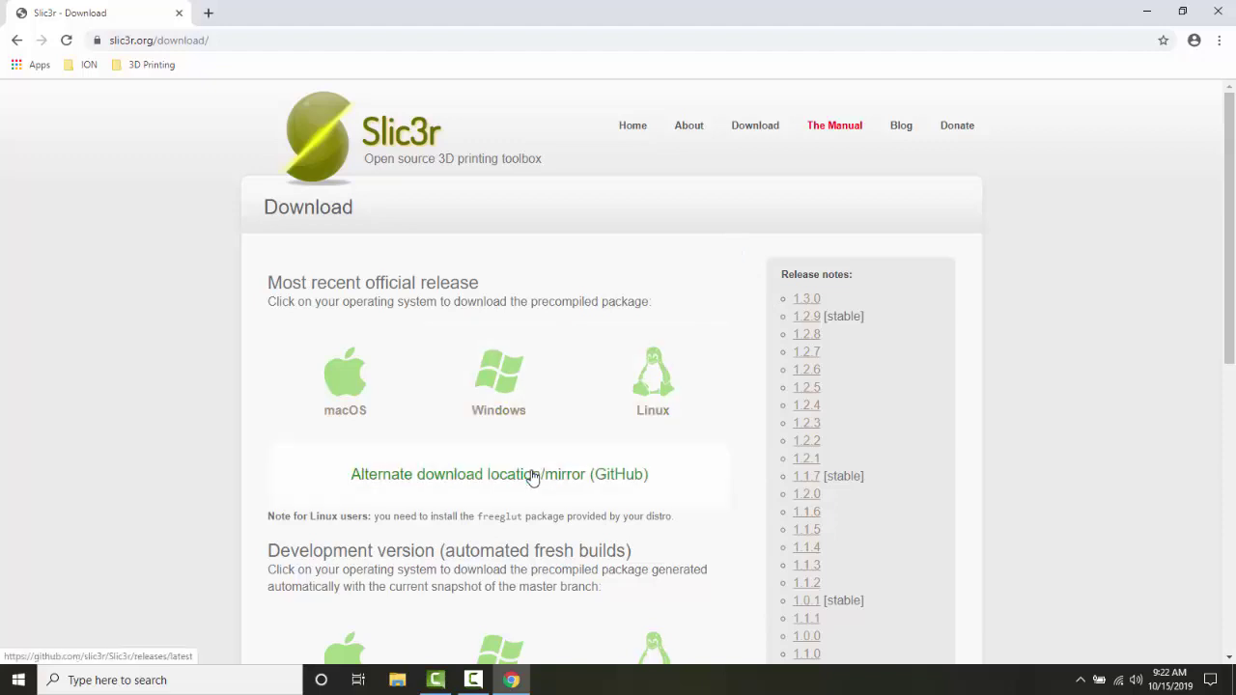
# Step: Download the 64-bit Windows package Slic3r-1.3.0.64bit.zip and show the downloaded file in its folder
pyautogui.click(498, 396)
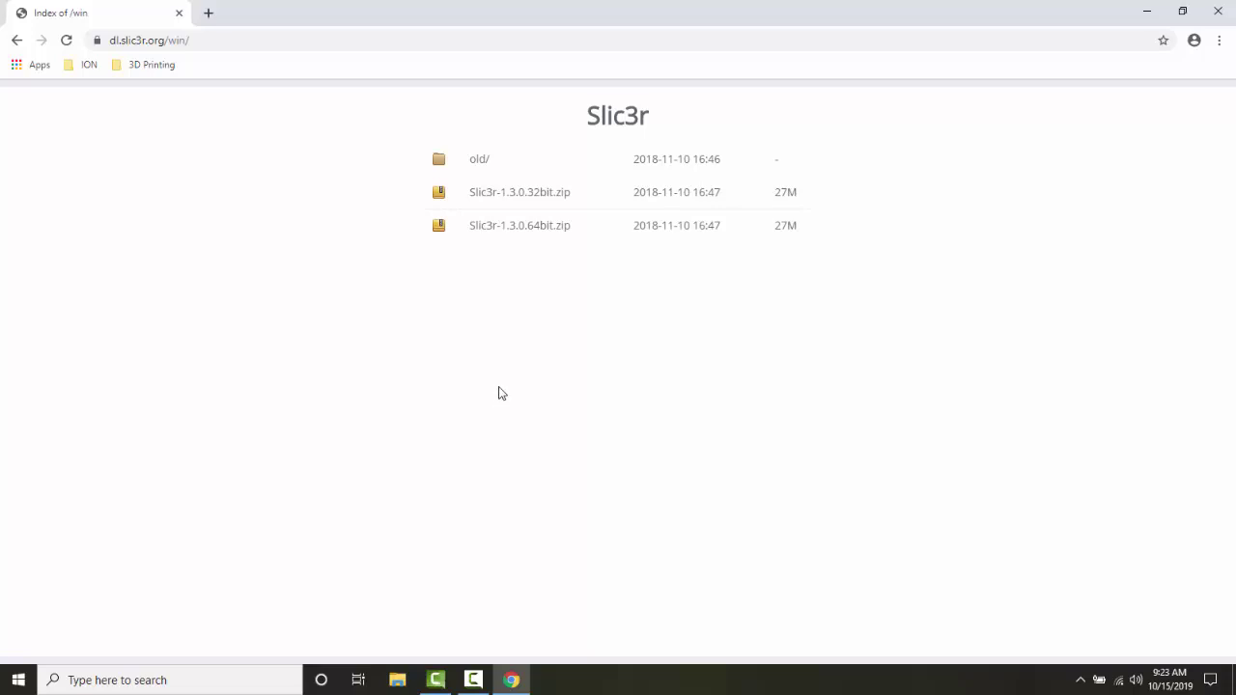
pyautogui.click(498, 230)
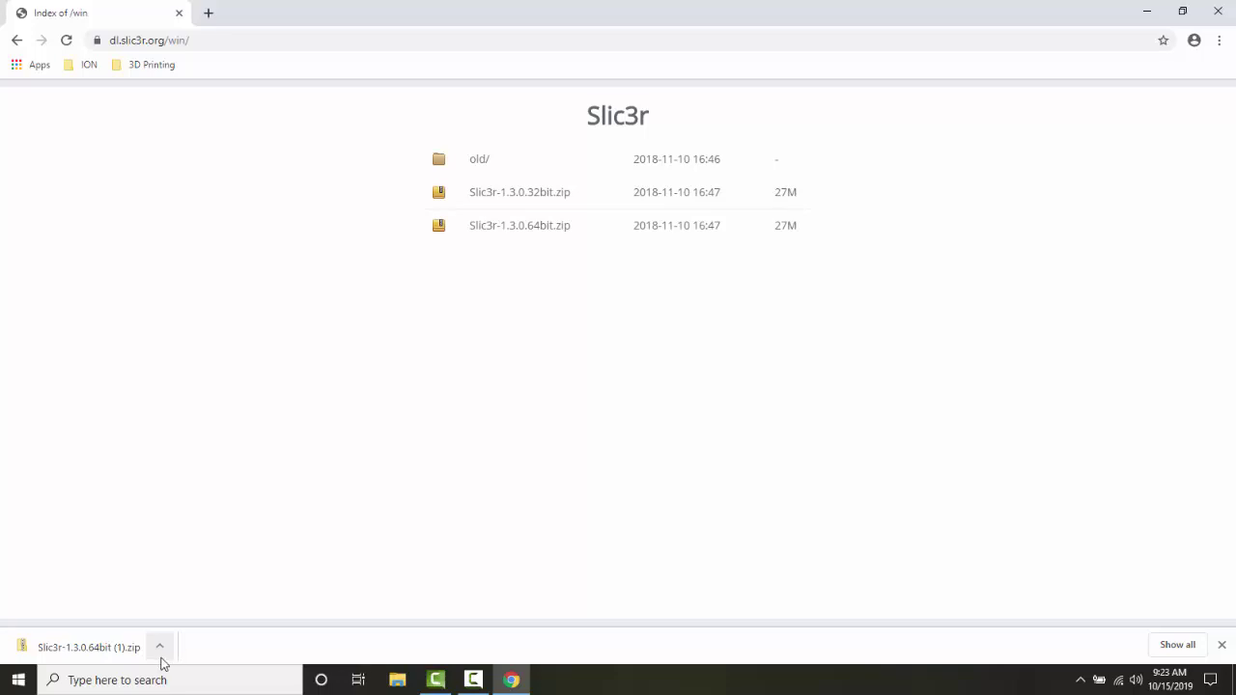
pyautogui.click(162, 649)
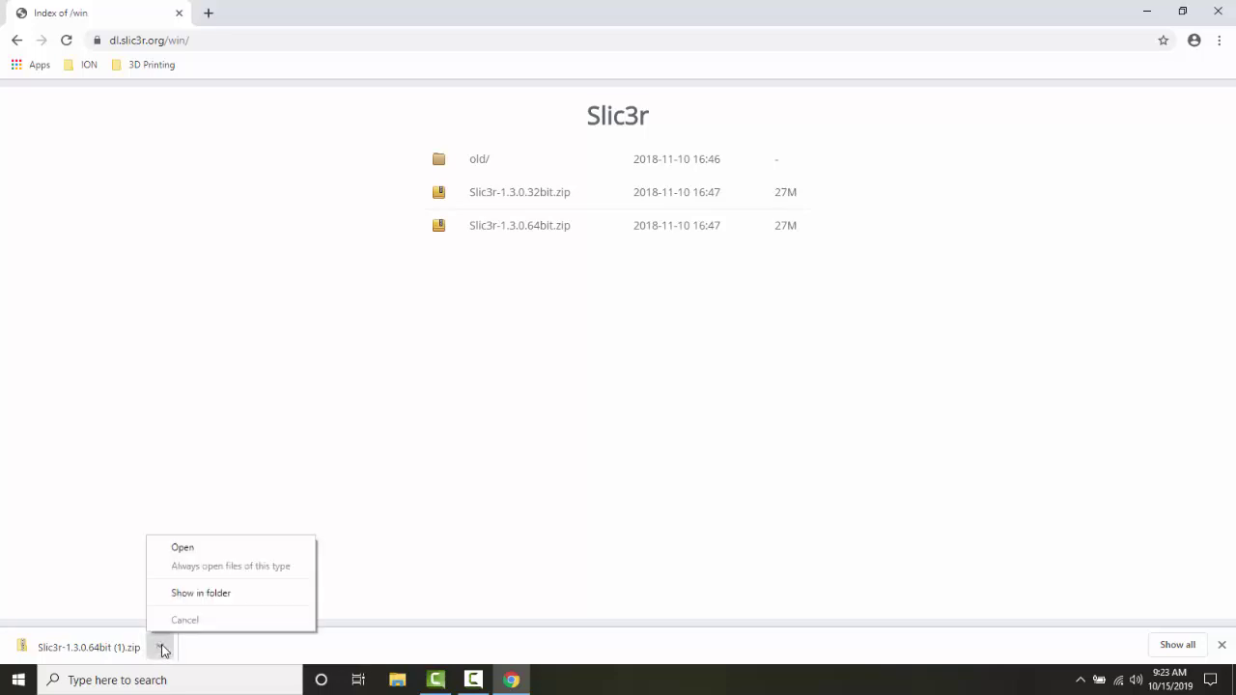
pyautogui.click(218, 599)
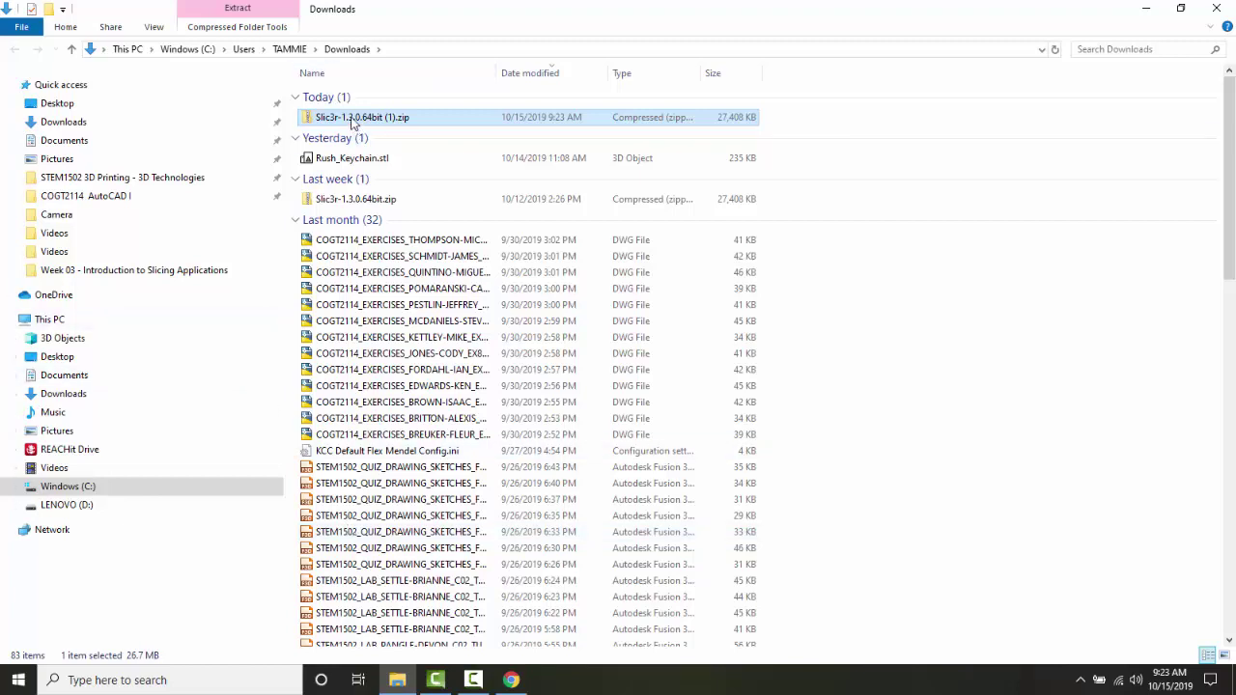
# Step: Copy the downloaded Slic3r-1.3.0.64bit (1).zip archive and open the Program Files folder on the C: drive
pyautogui.rightClick(354, 122)
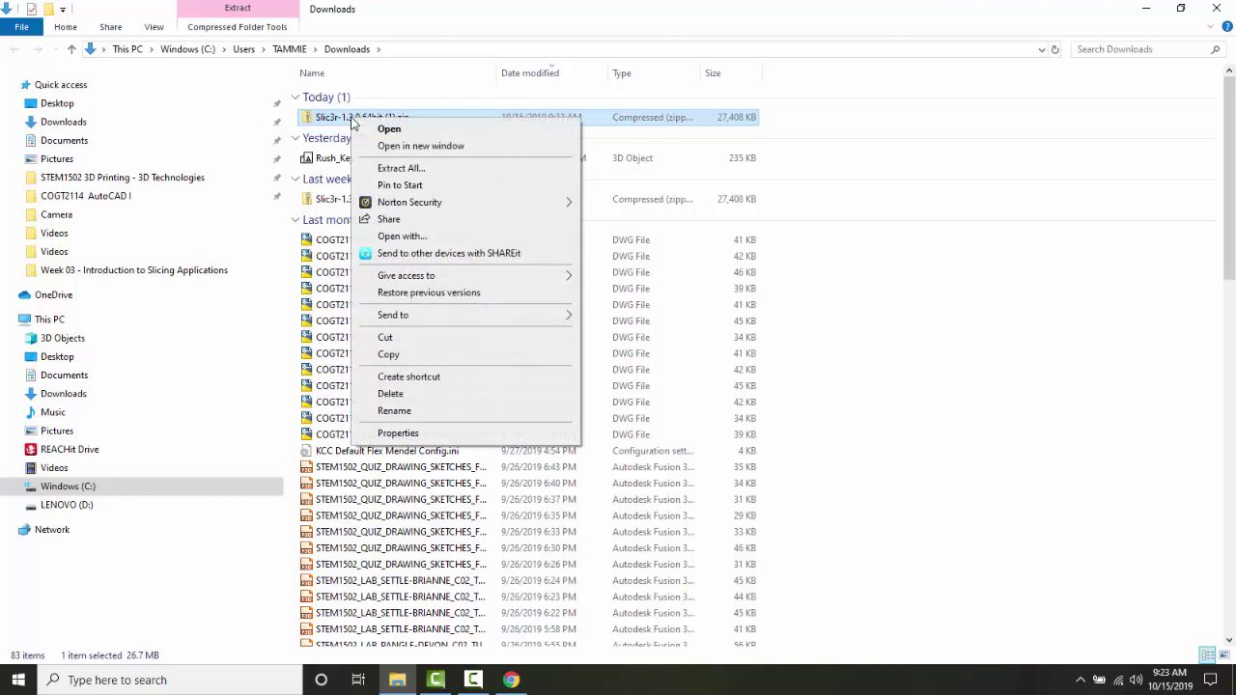
pyautogui.click(389, 354)
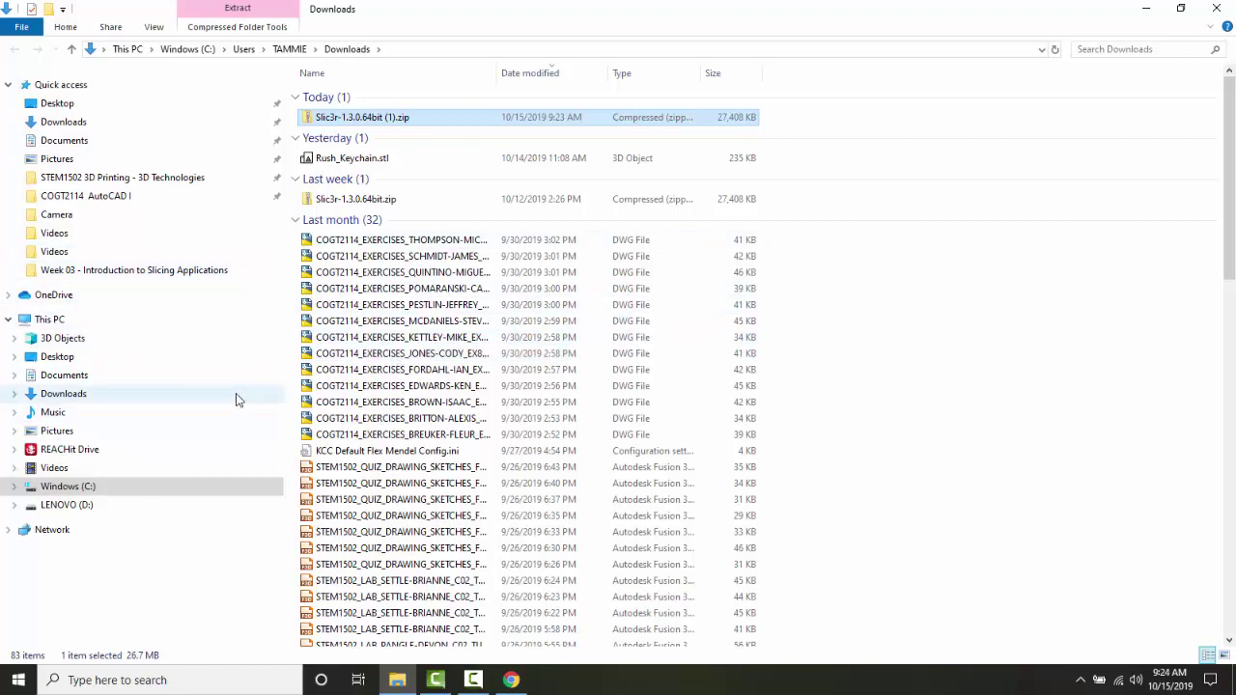
pyautogui.click(50, 322)
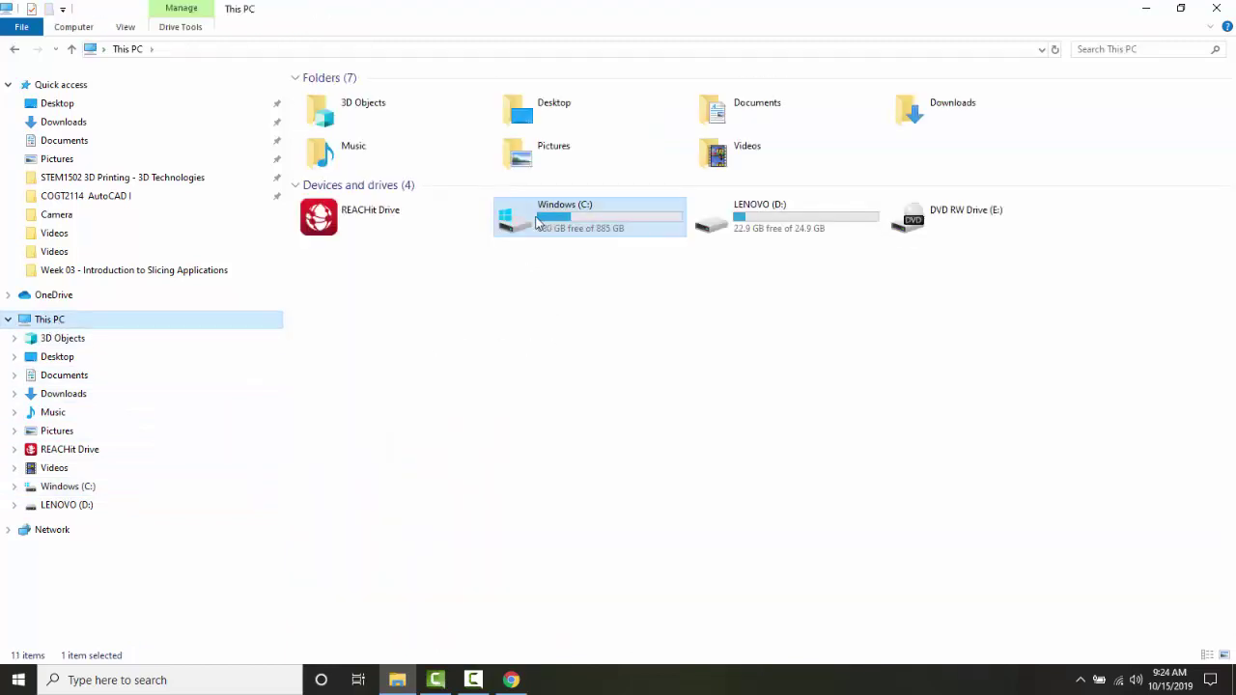
pyautogui.doubleClick(544, 229)
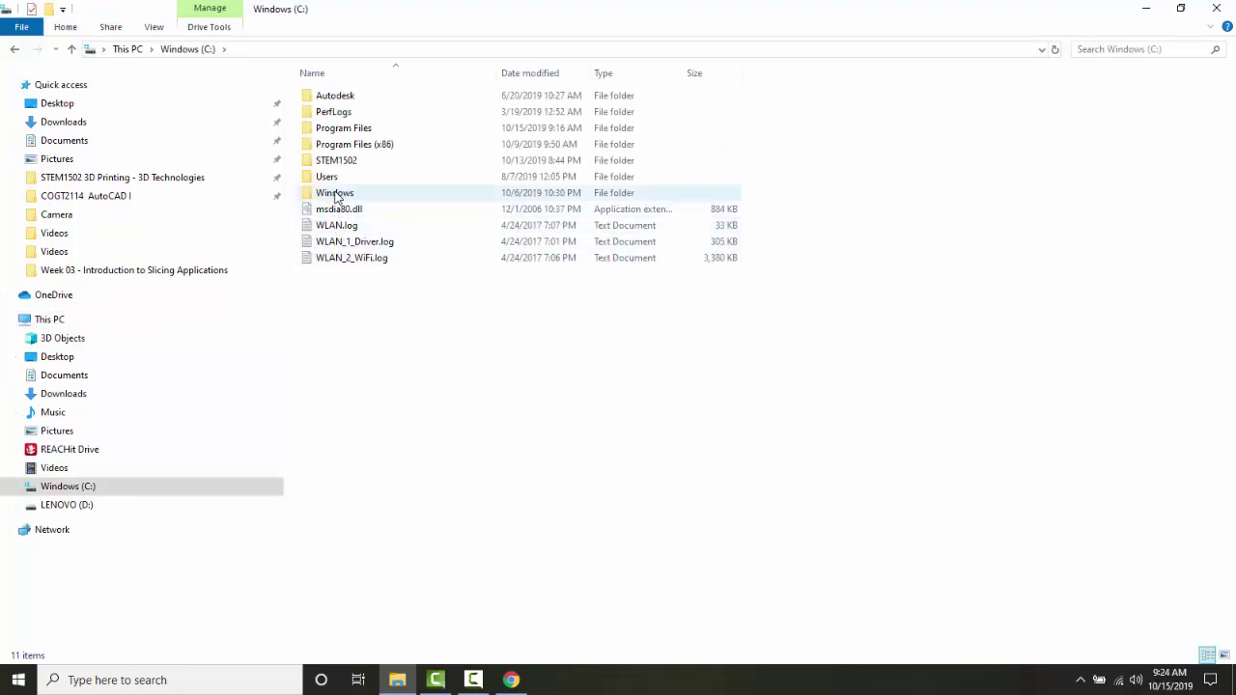
pyautogui.click(360, 134)
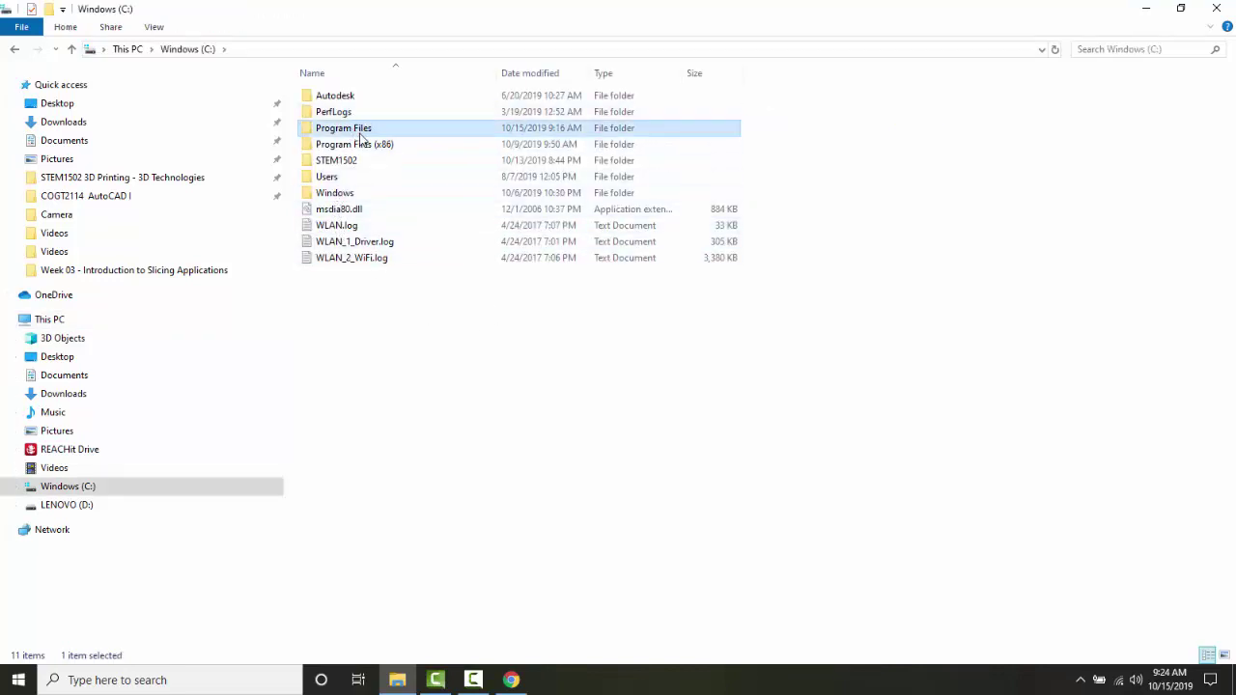
pyautogui.doubleClick(360, 140)
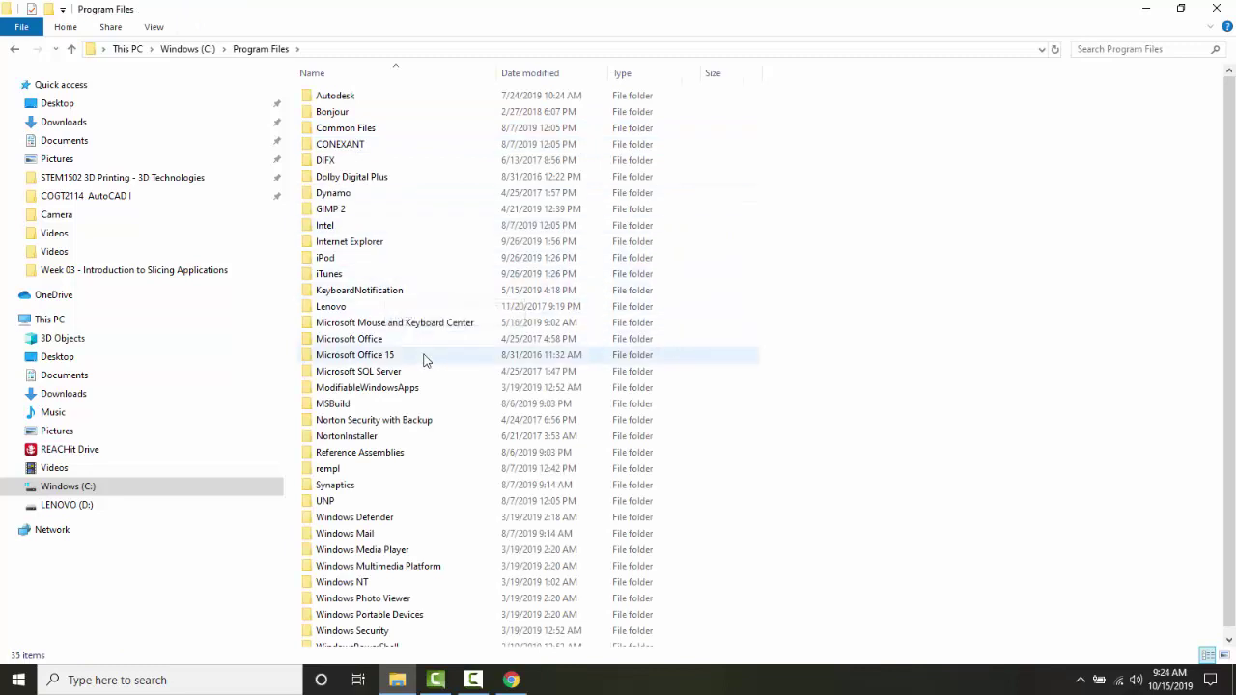
# Step: Create a new folder named Slic3r inside Program Files
pyautogui.rightClick(719, 340)
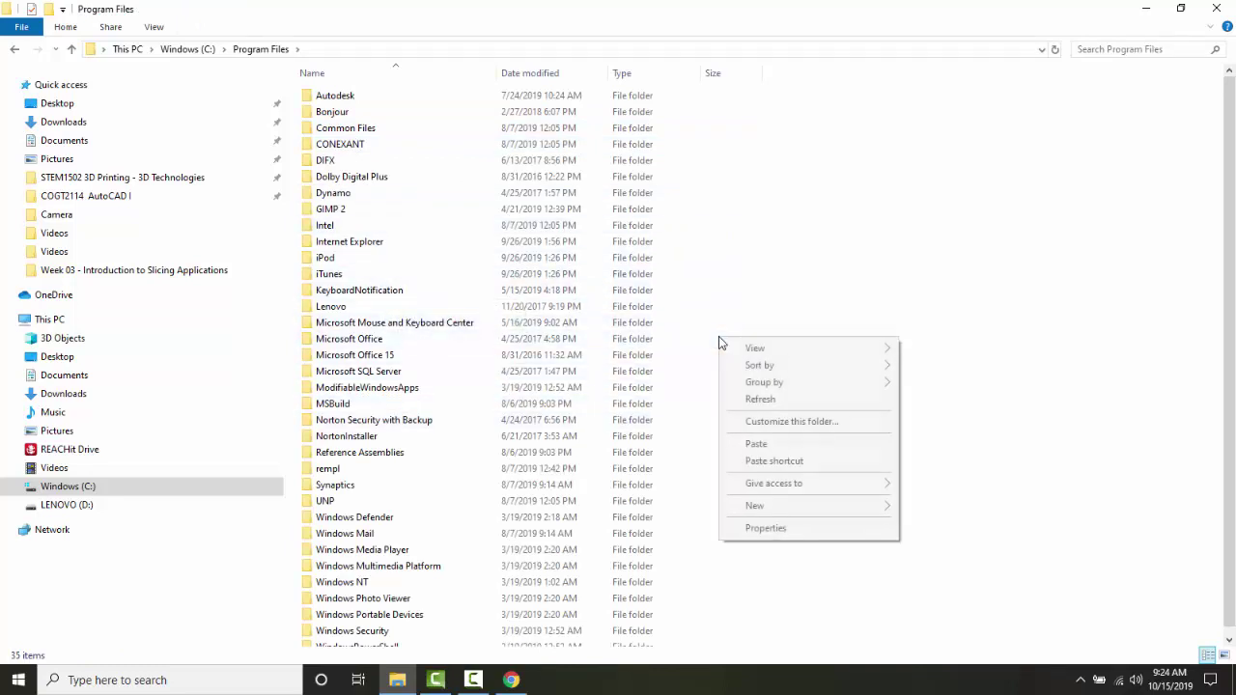
pyautogui.moveTo(790, 508)
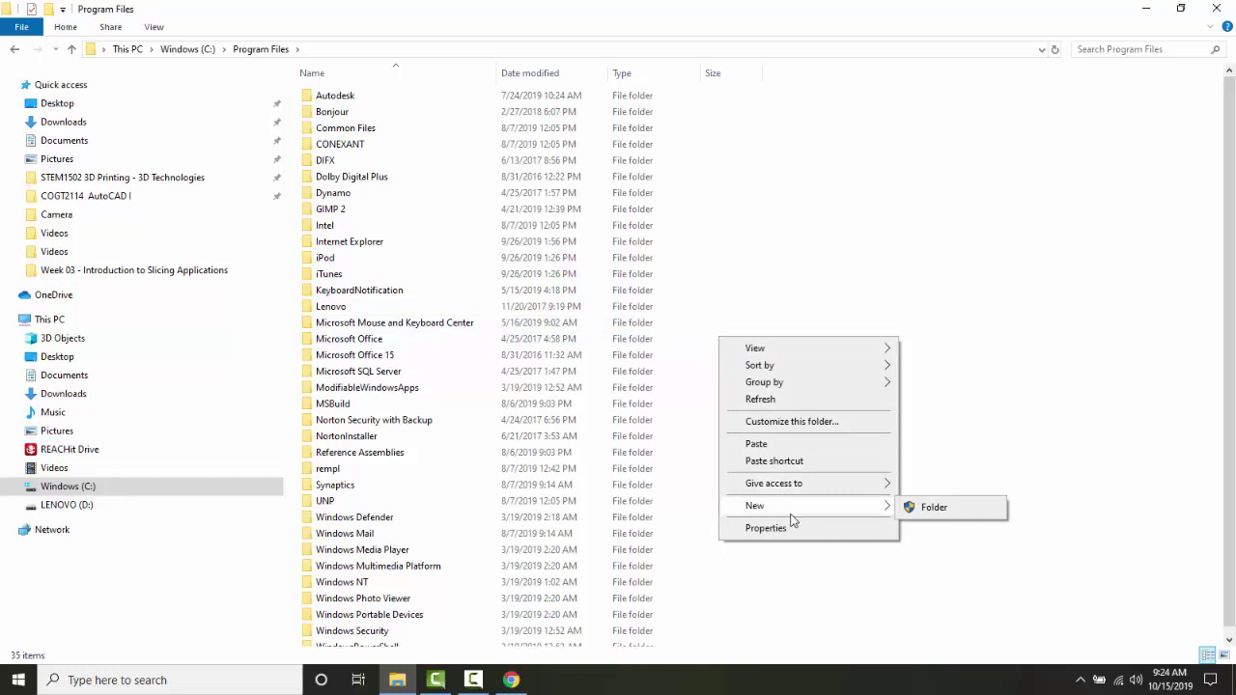
pyautogui.click(941, 512)
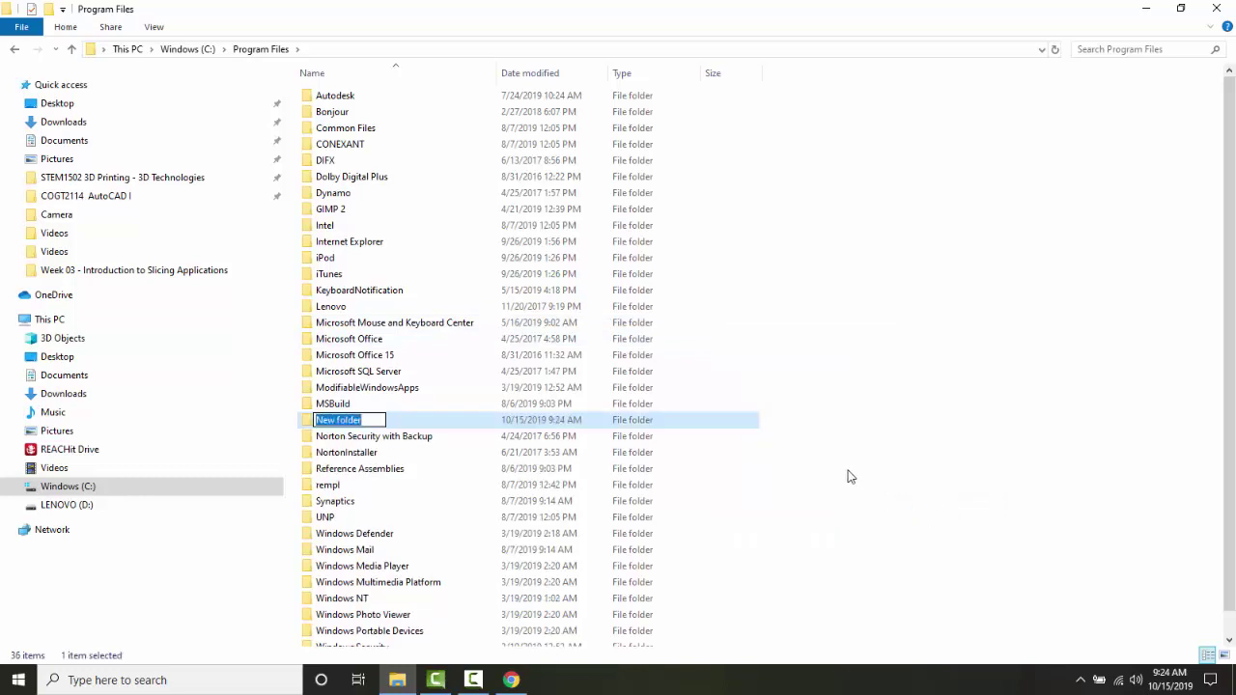
pyautogui.write('Sli')
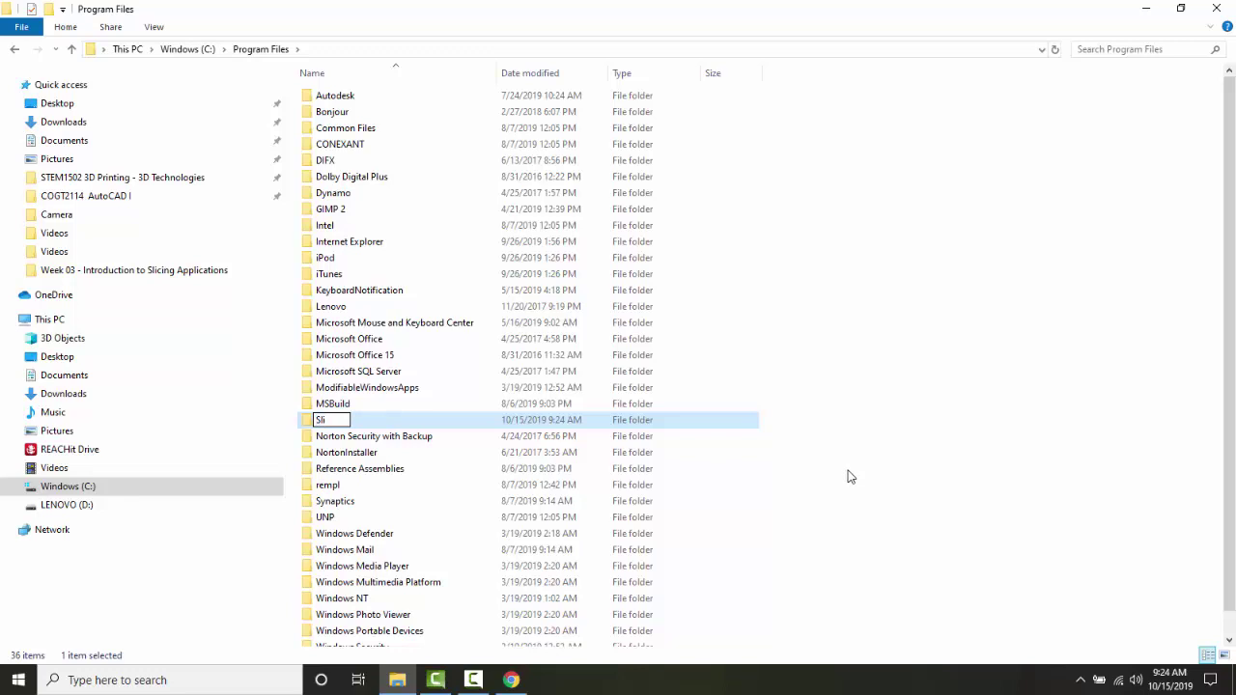
pyautogui.write('c3r')
pyautogui.press('Return')
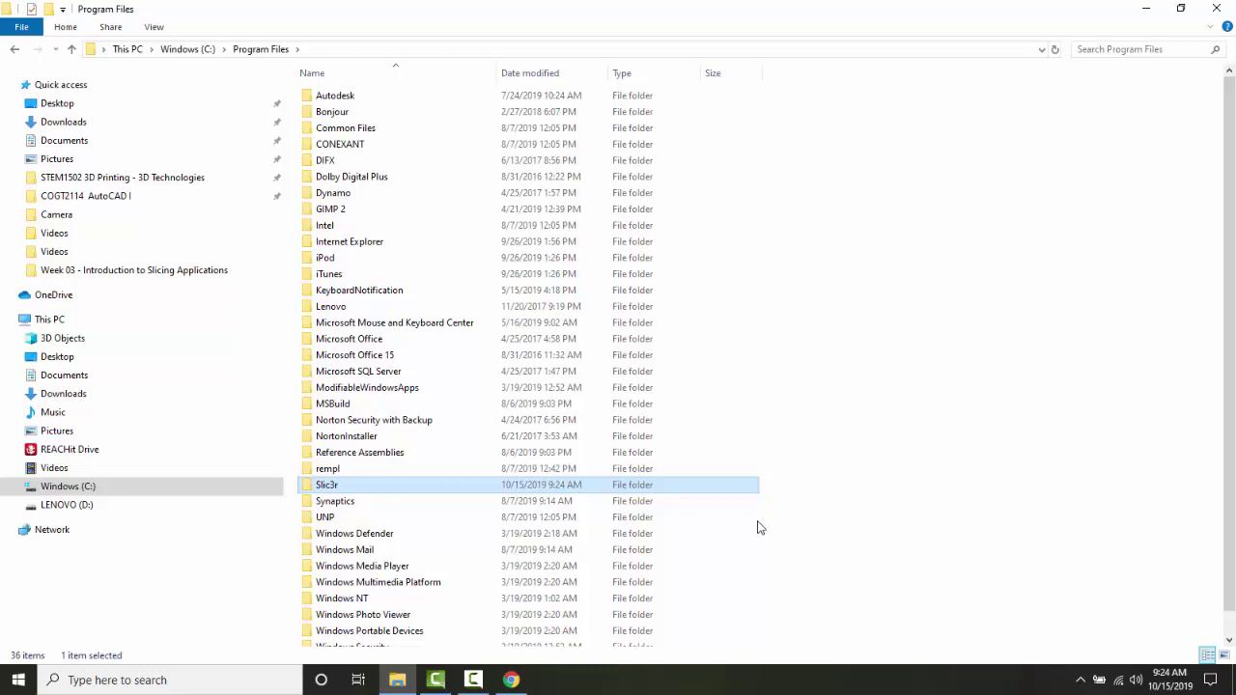
# Step: Paste the copied zip archive into the new Slic3r folder, granting administrator permission for the copy
pyautogui.doubleClick(331, 485)
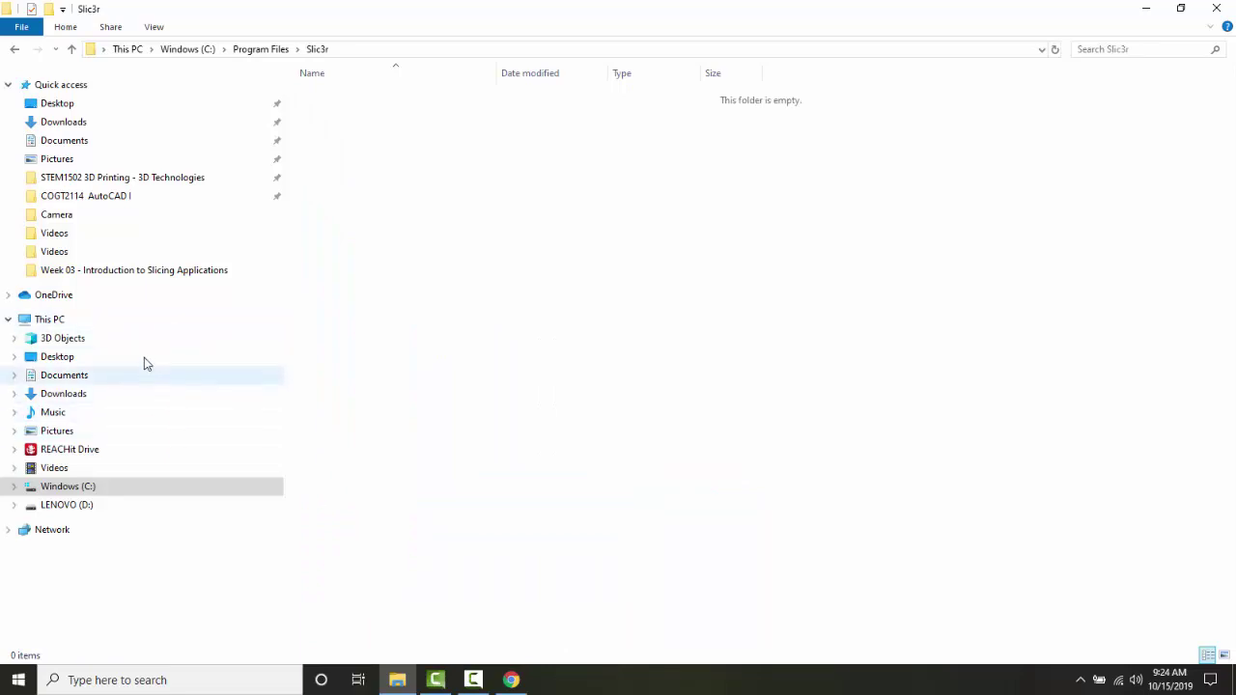
pyautogui.rightClick(403, 205)
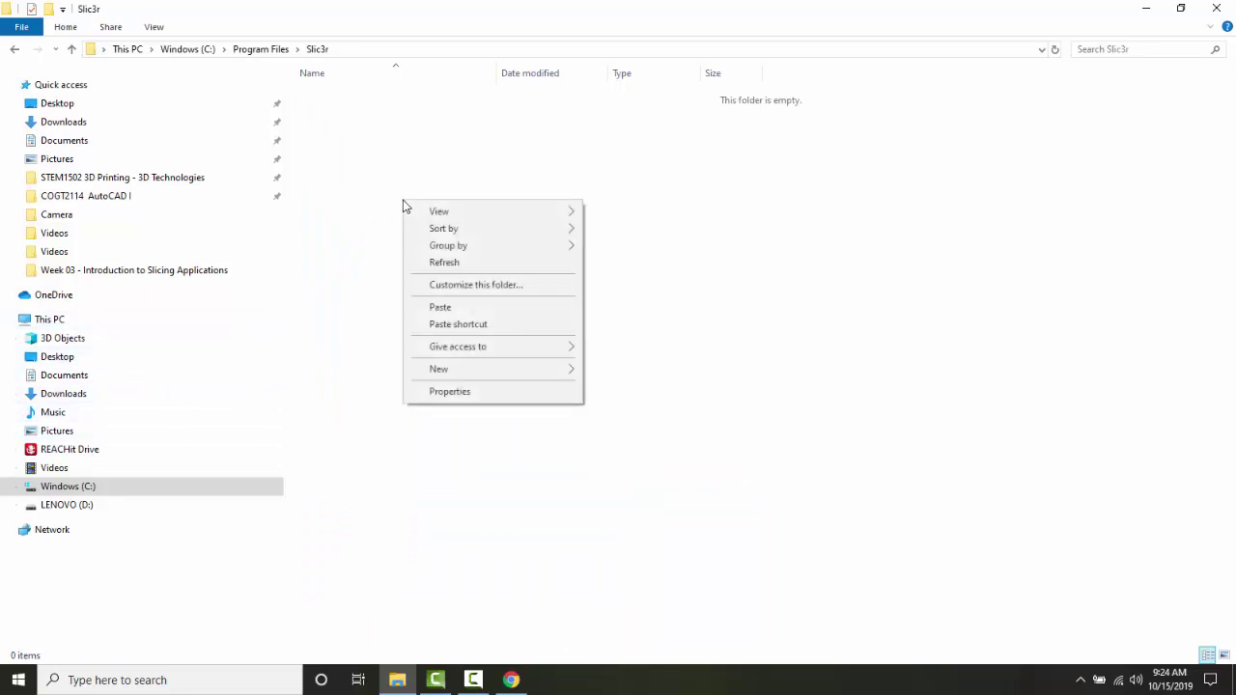
pyautogui.click(445, 308)
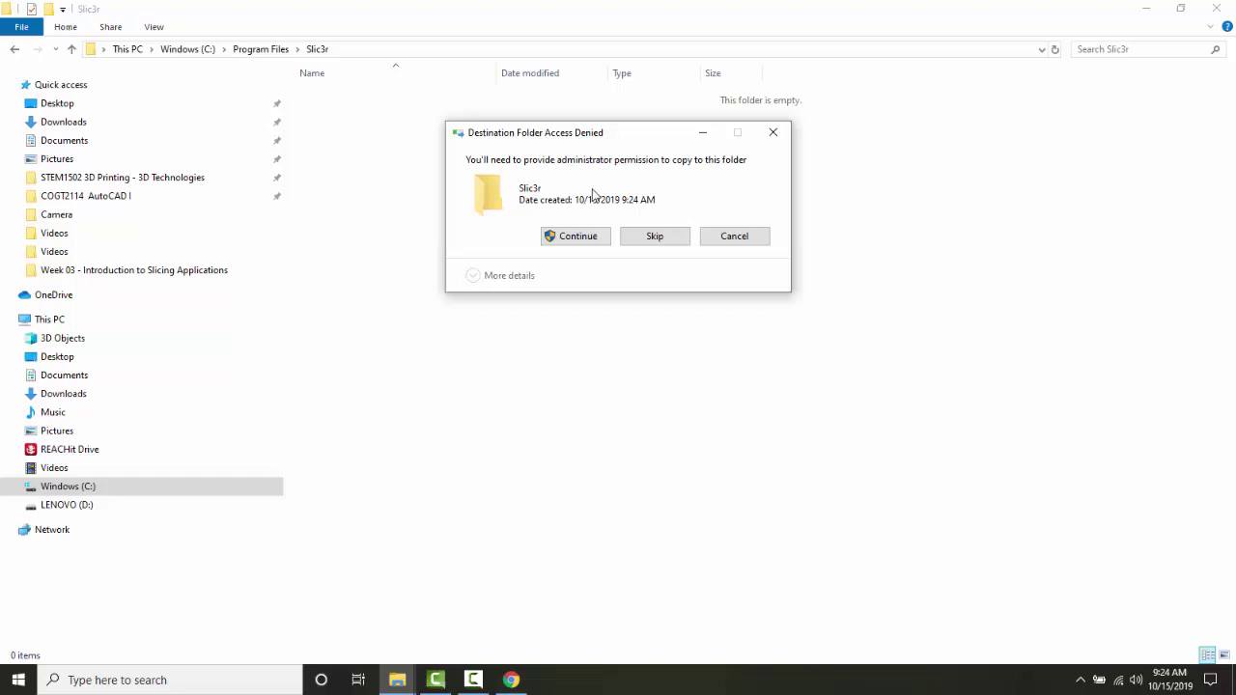
pyautogui.click(578, 237)
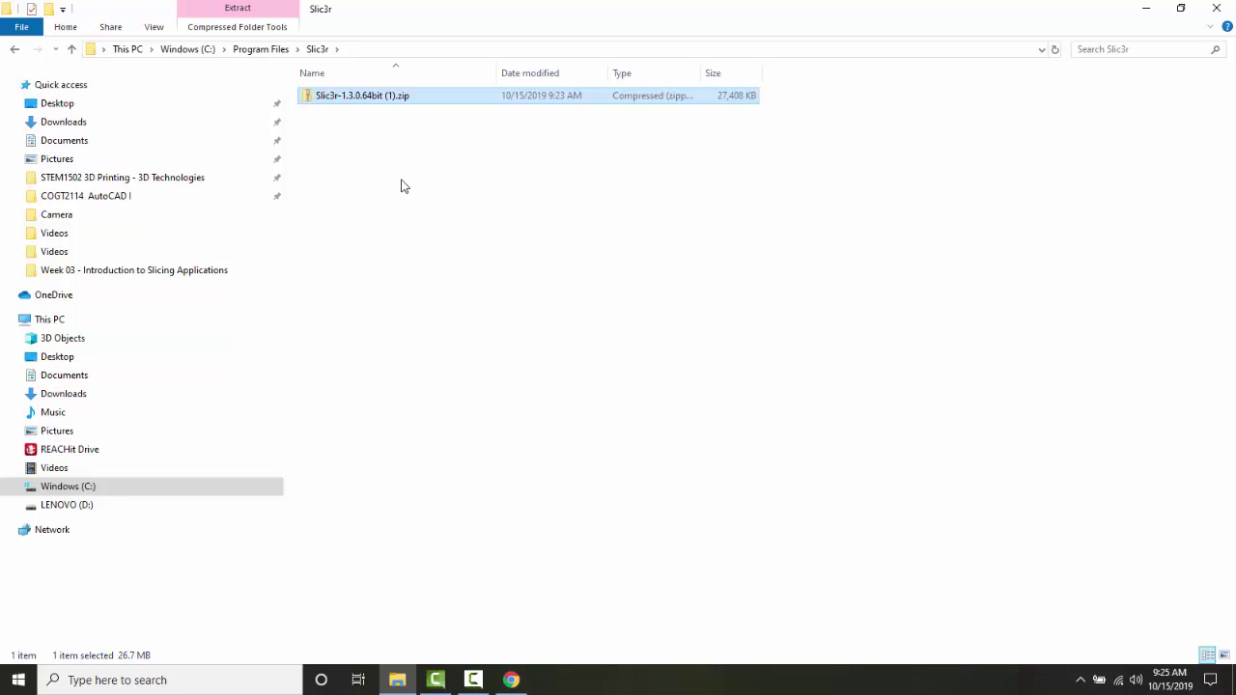
# Step: Try to extract the pasted archive to C:\Program Files\Slic3r\Slic3r-1.3.0.64bit, removing the " (1)" suffix from the suggested destination path
pyautogui.rightClick(357, 95)
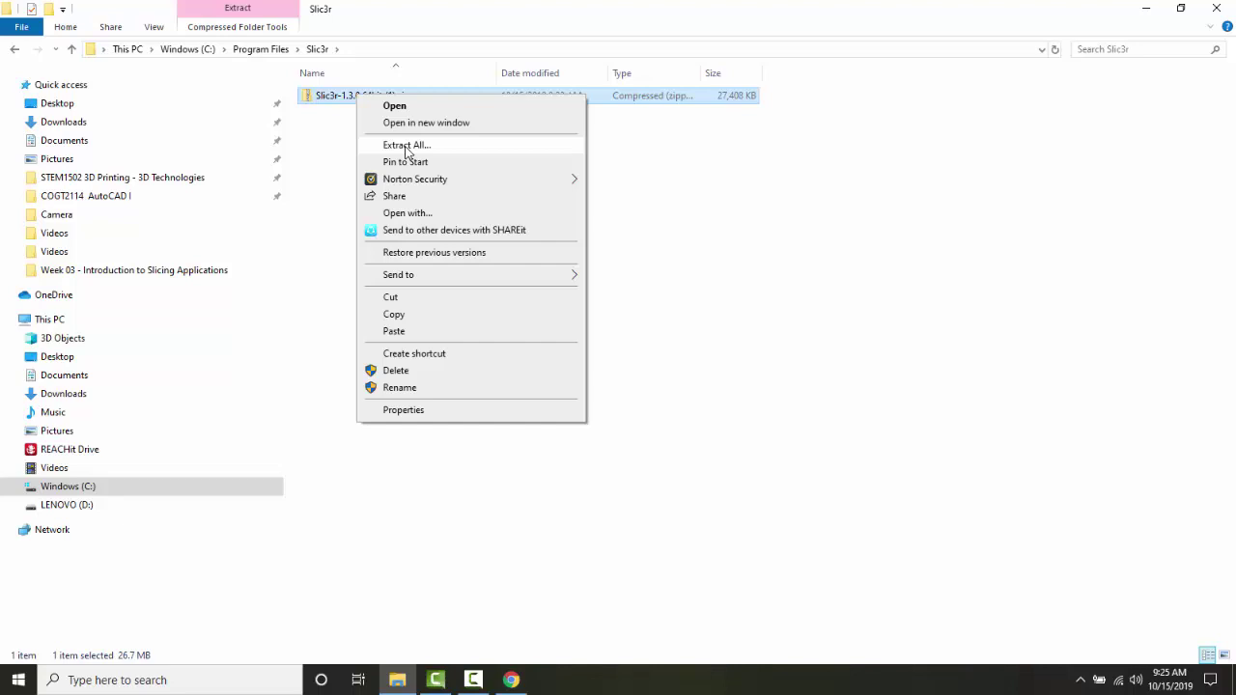
pyautogui.click(405, 146)
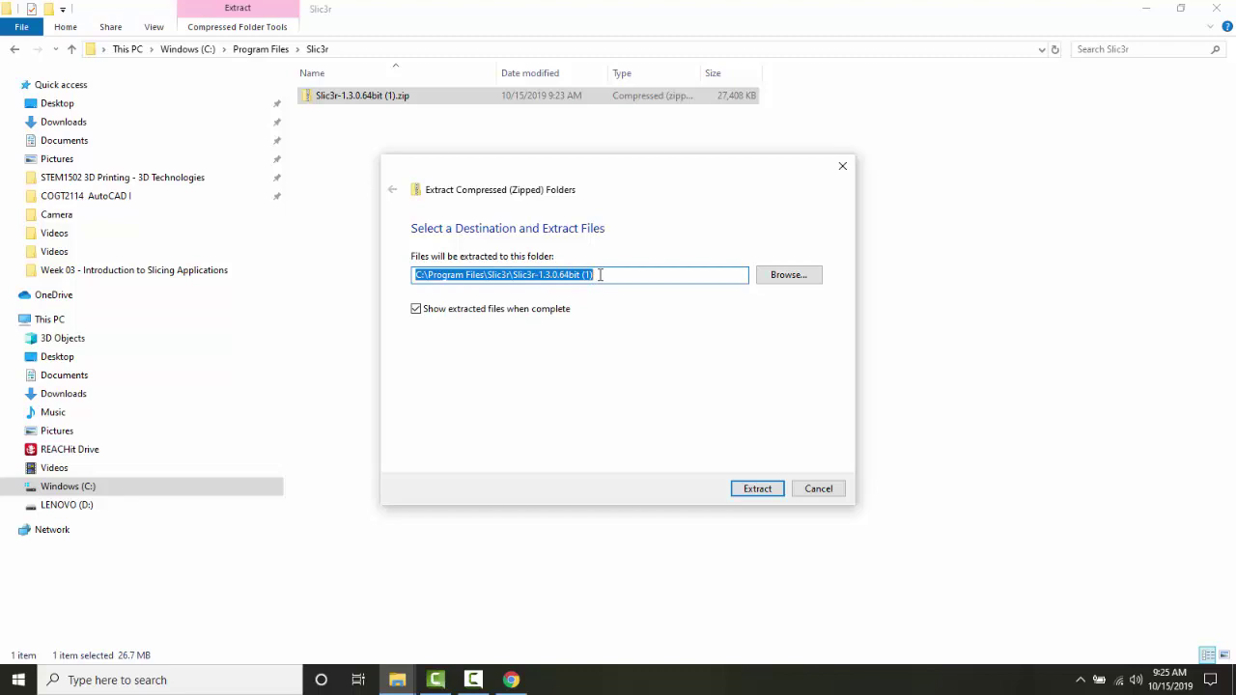
pyautogui.click(600, 275)
pyautogui.press('BackSpace')
pyautogui.press('BackSpace')
pyautogui.press('BackSpace')
pyautogui.press('BackSpace')
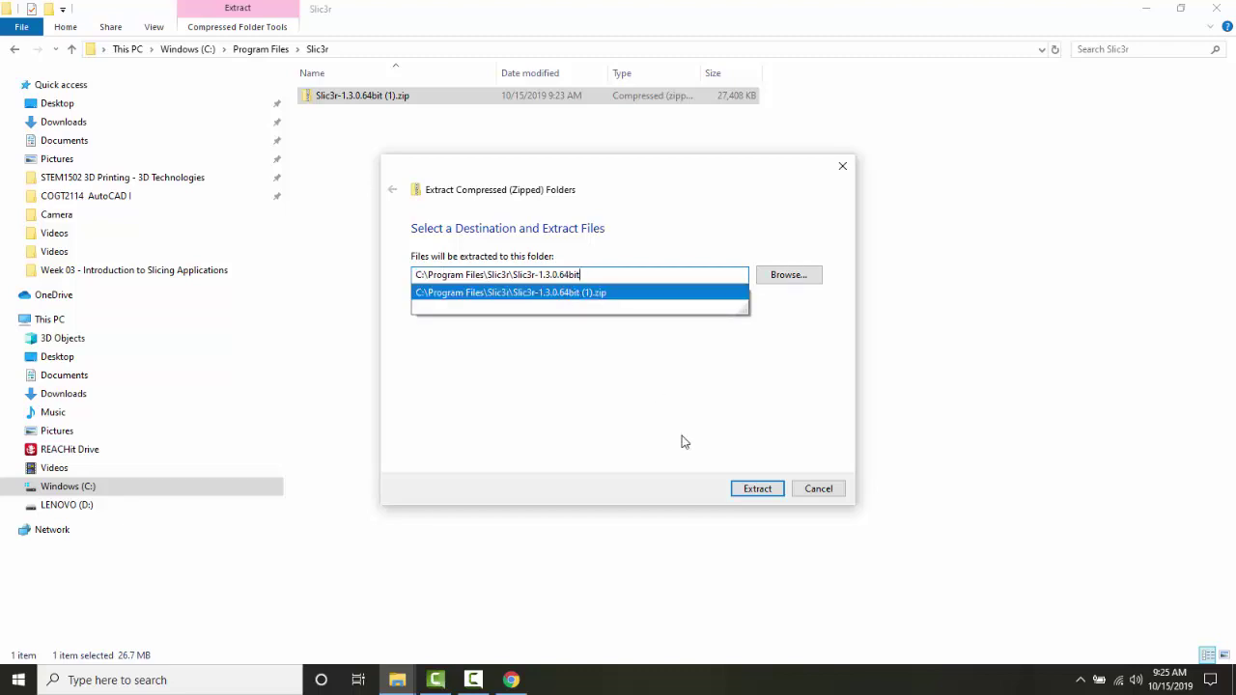
pyautogui.click(800, 351)
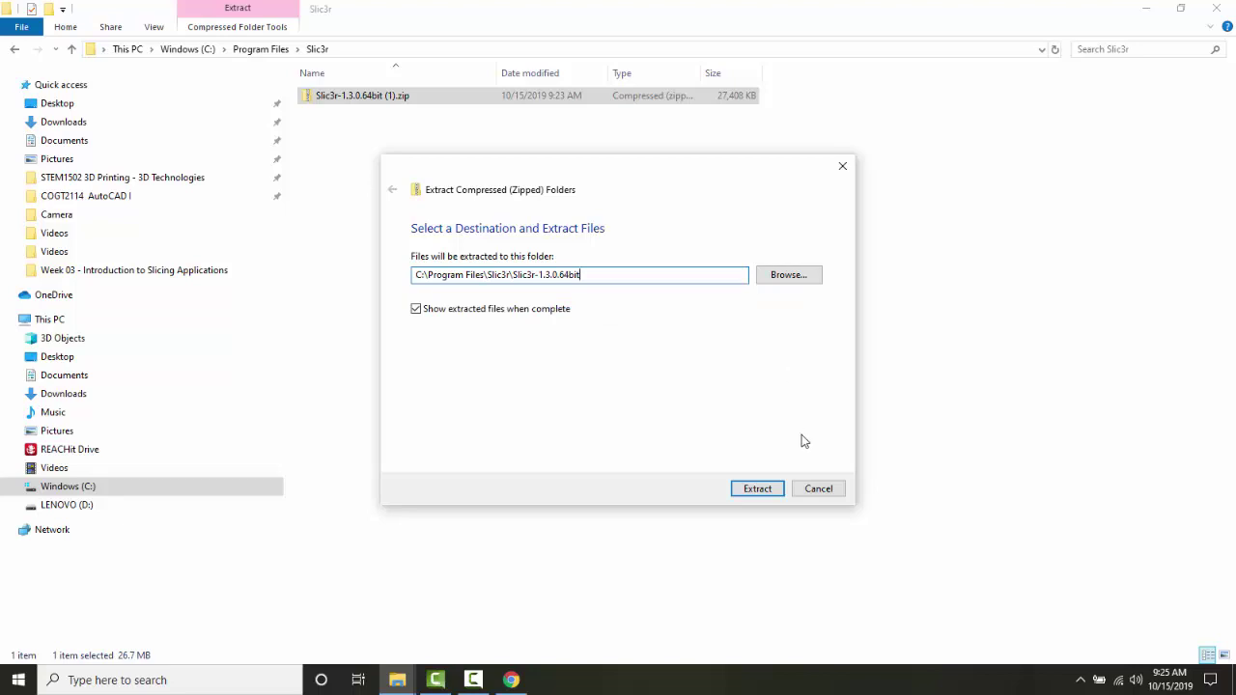
pyautogui.click(769, 493)
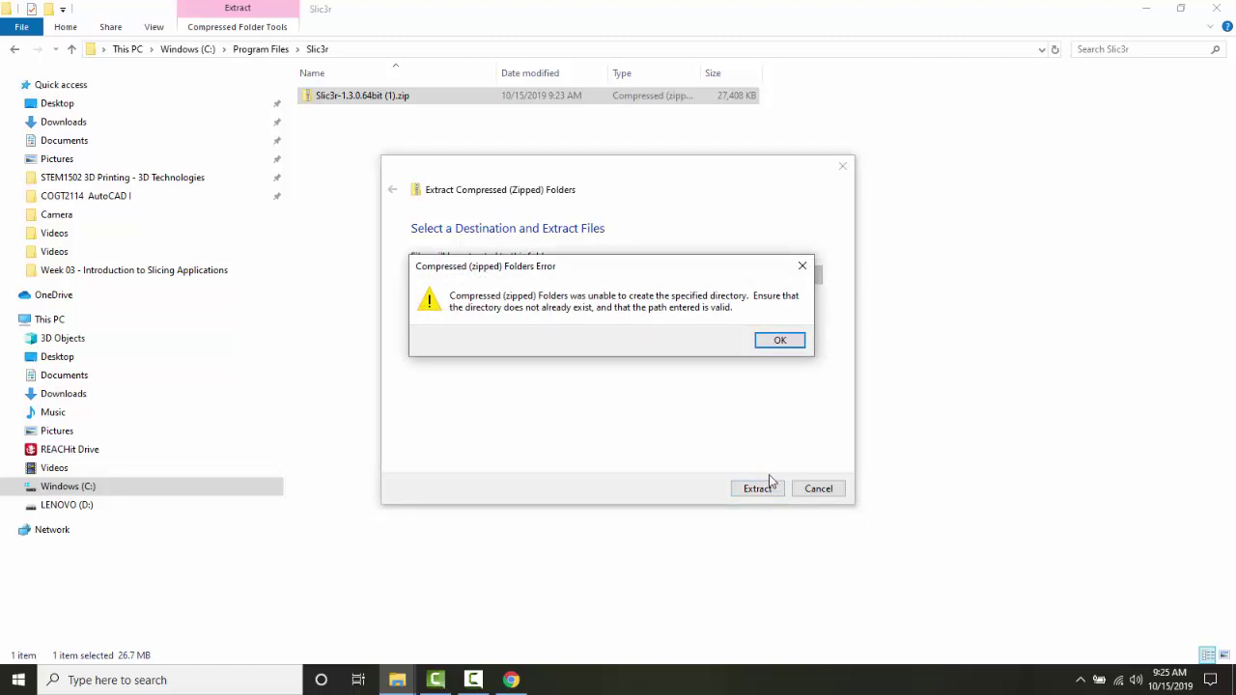
pyautogui.click(781, 340)
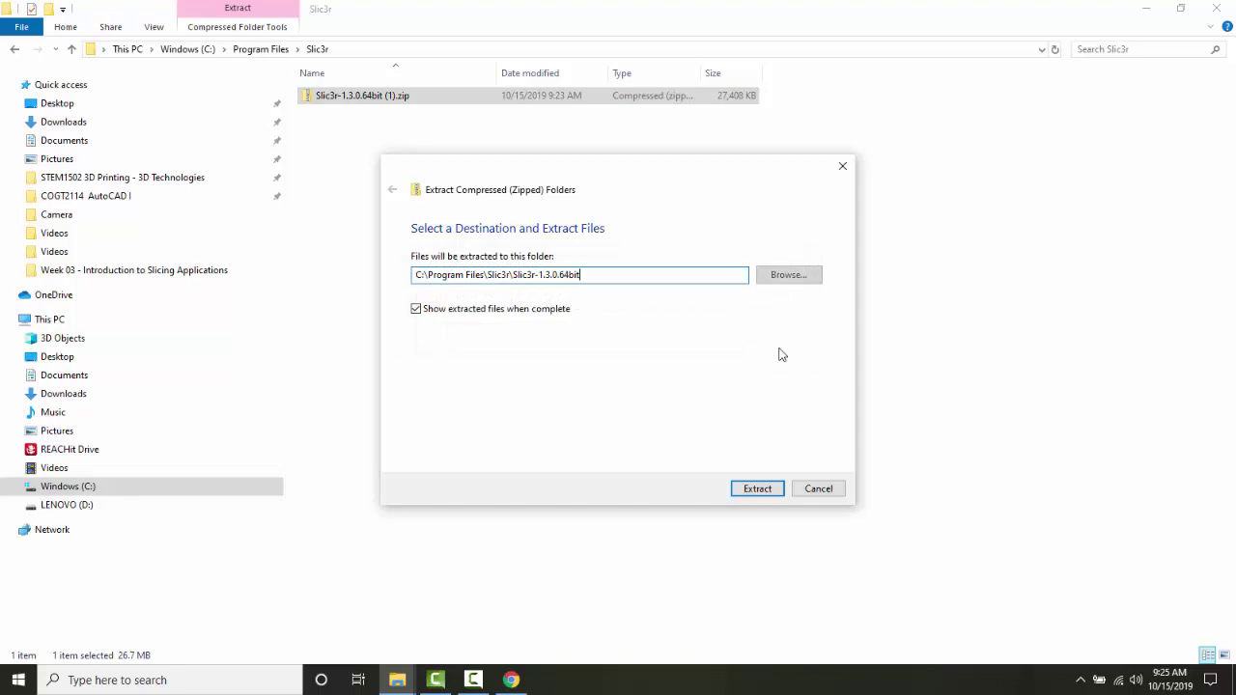
pyautogui.moveTo(623, 275); pyautogui.dragTo(519, 274)
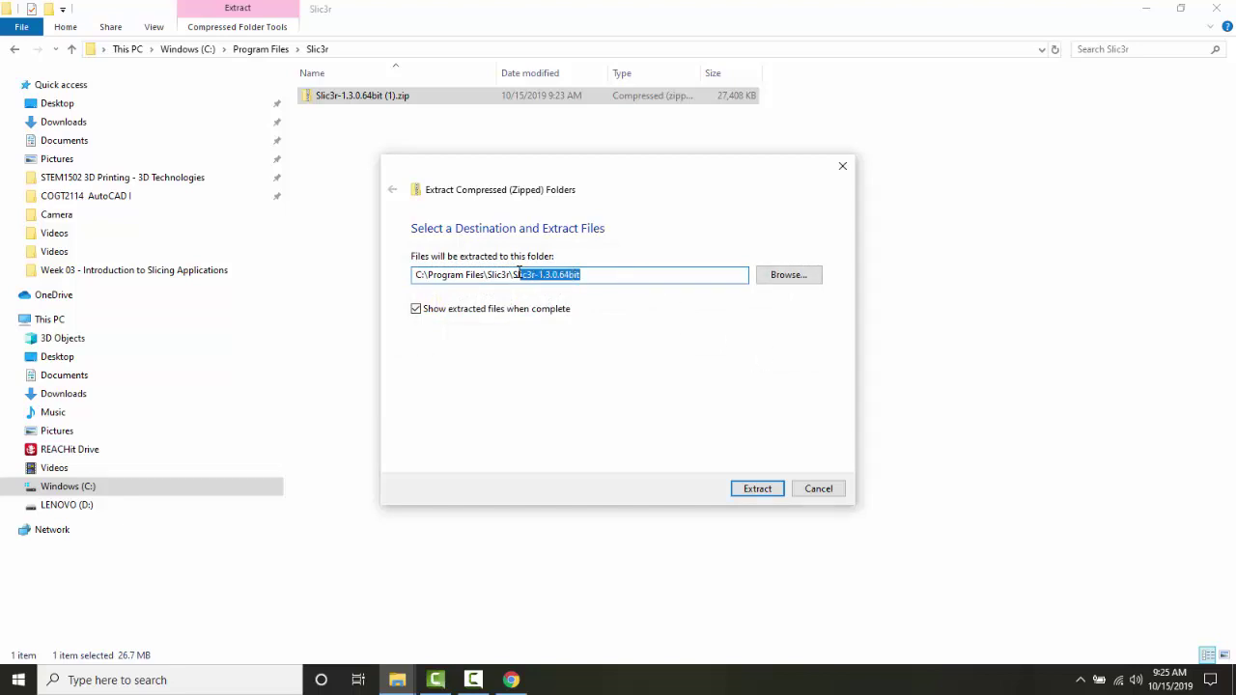
pyautogui.press('BackSpace')
pyautogui.press('BackSpace')
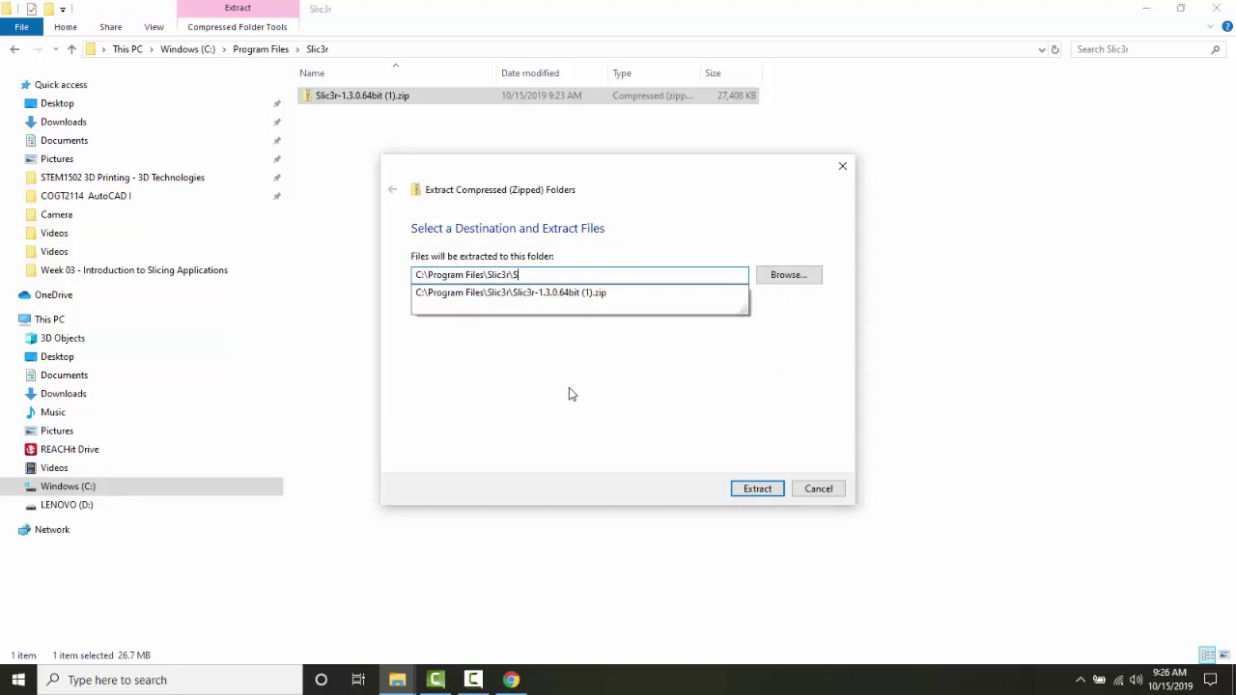
# Step: Choose the Slic3r folder inside Program Files on the C: drive as the extraction destination
pyautogui.click(786, 282)
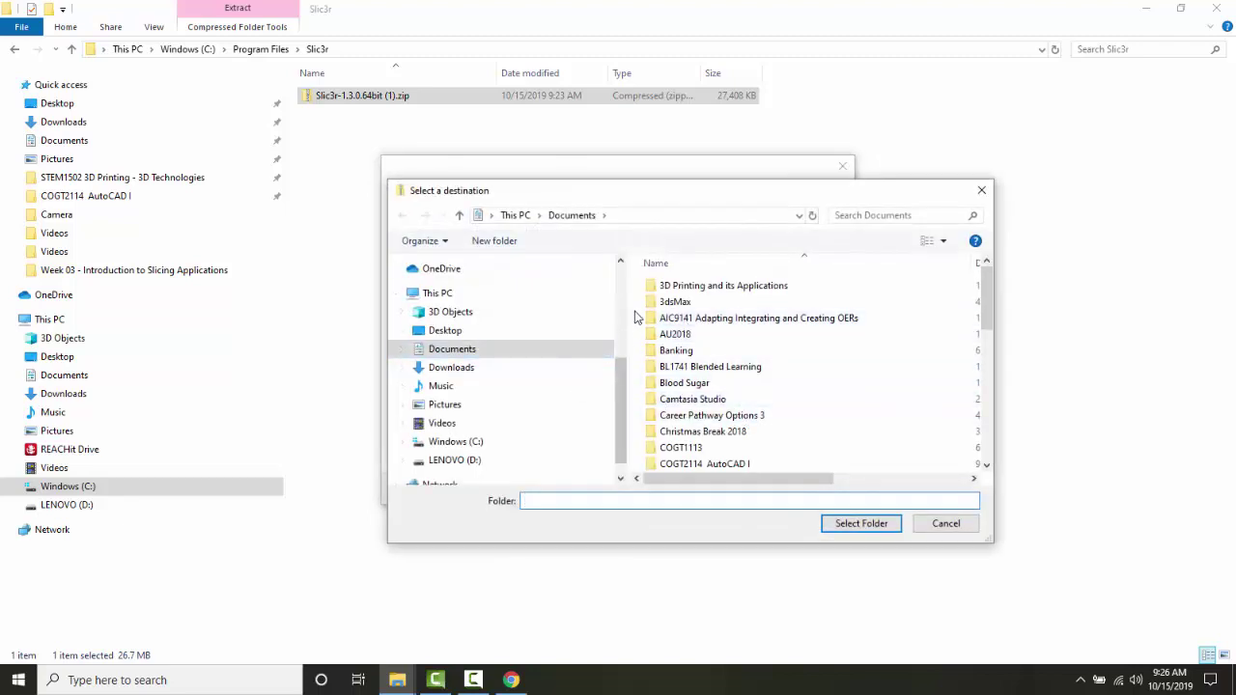
pyautogui.scroll(4, 623, 333)
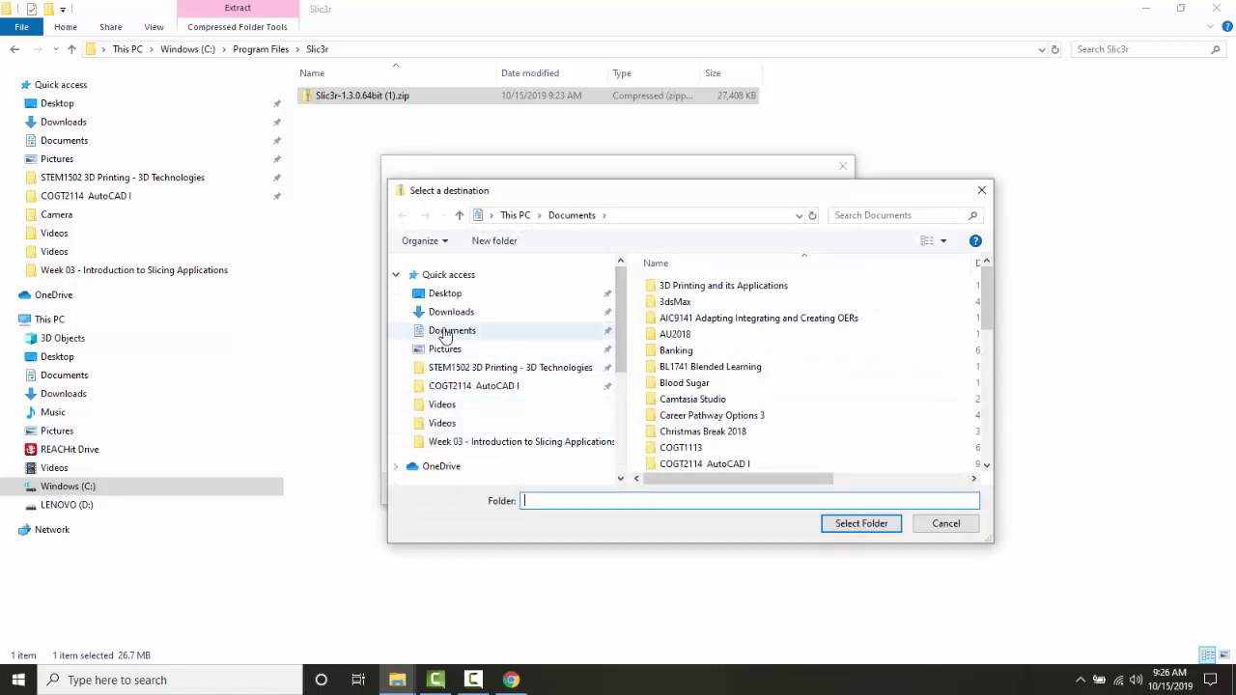
pyautogui.moveTo(617, 311); pyautogui.dragTo(616, 406)
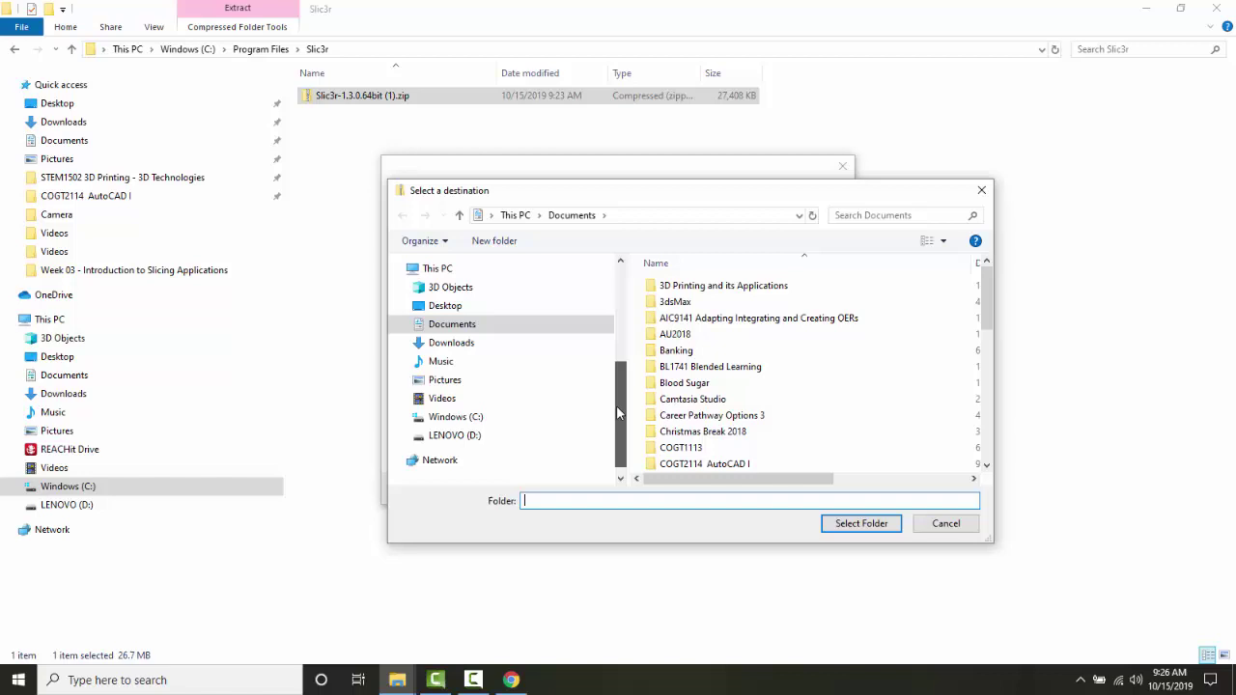
pyautogui.click(476, 419)
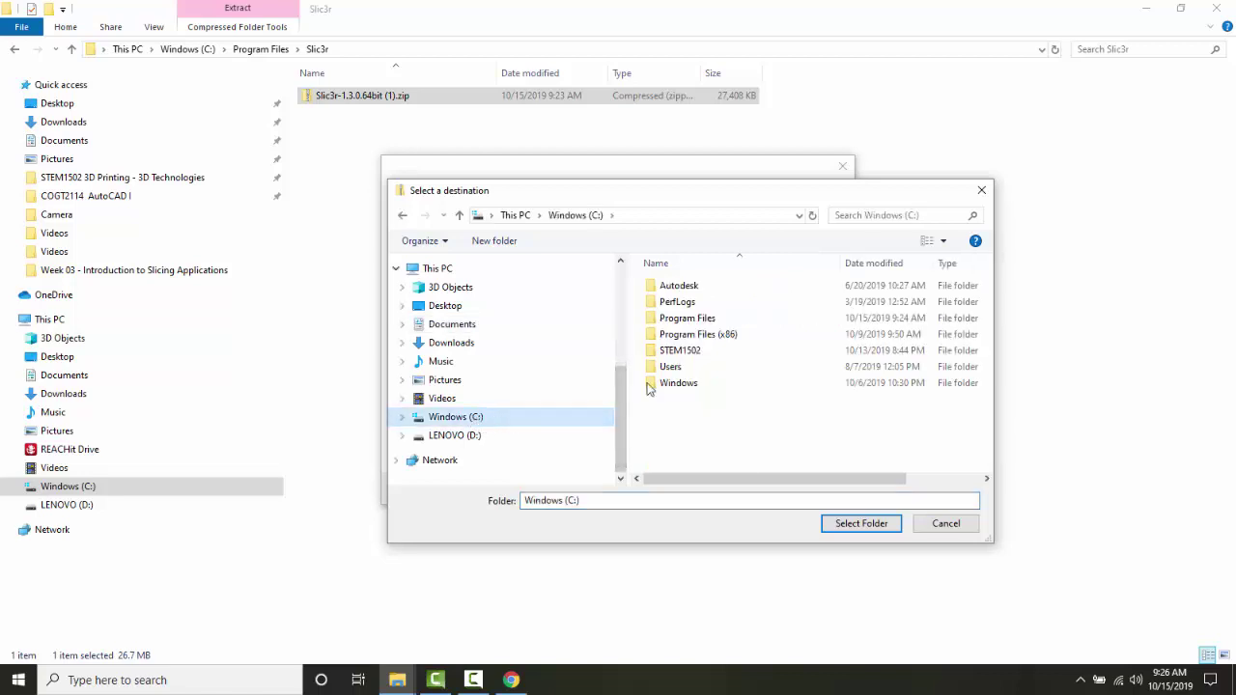
pyautogui.doubleClick(676, 319)
pyautogui.scroll(-9, 683, 333)
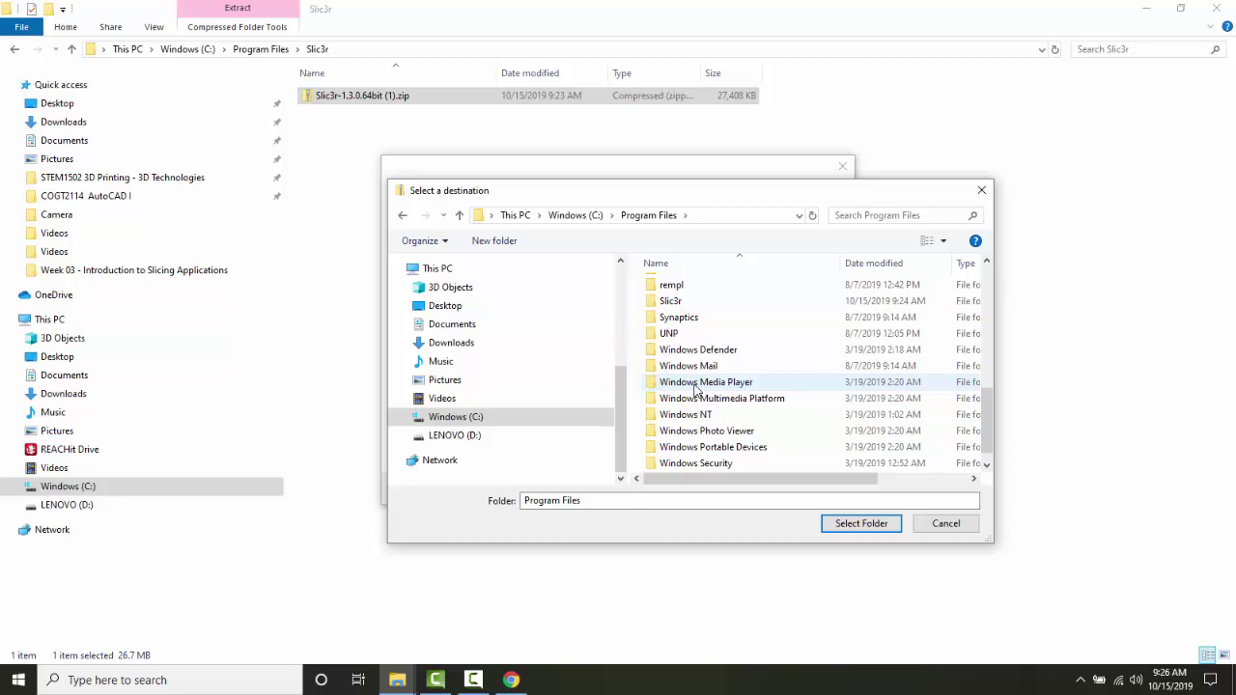
pyautogui.doubleClick(671, 301)
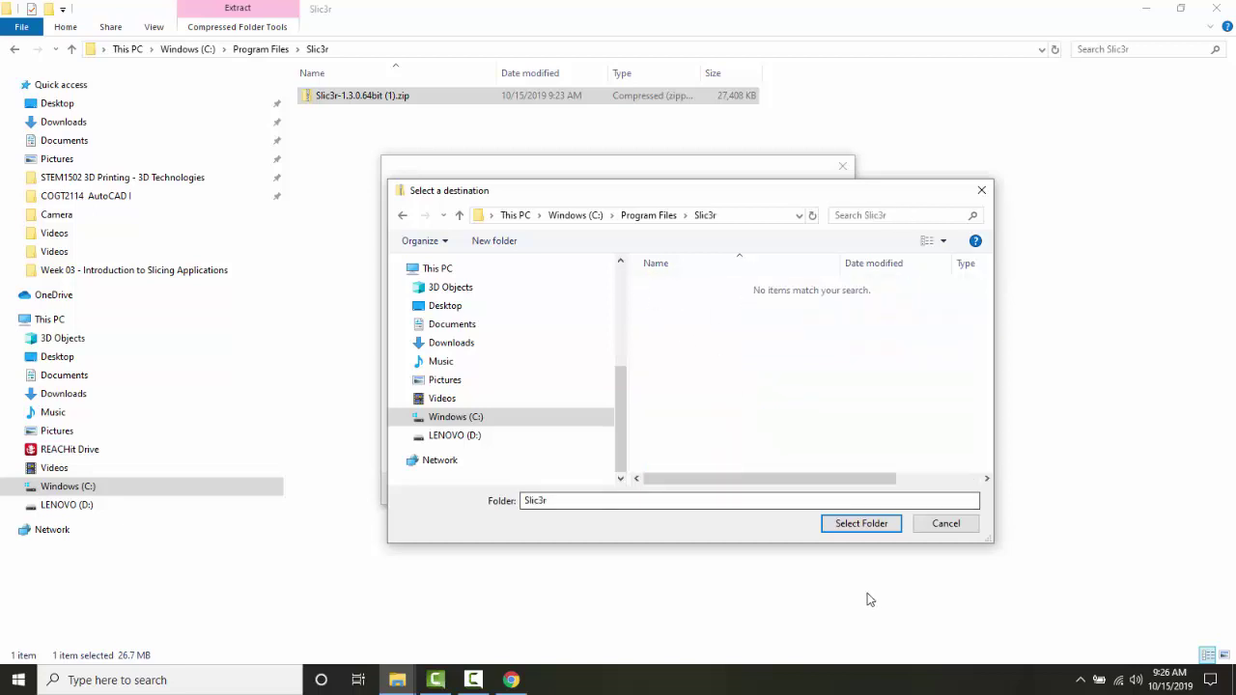
pyautogui.click(865, 524)
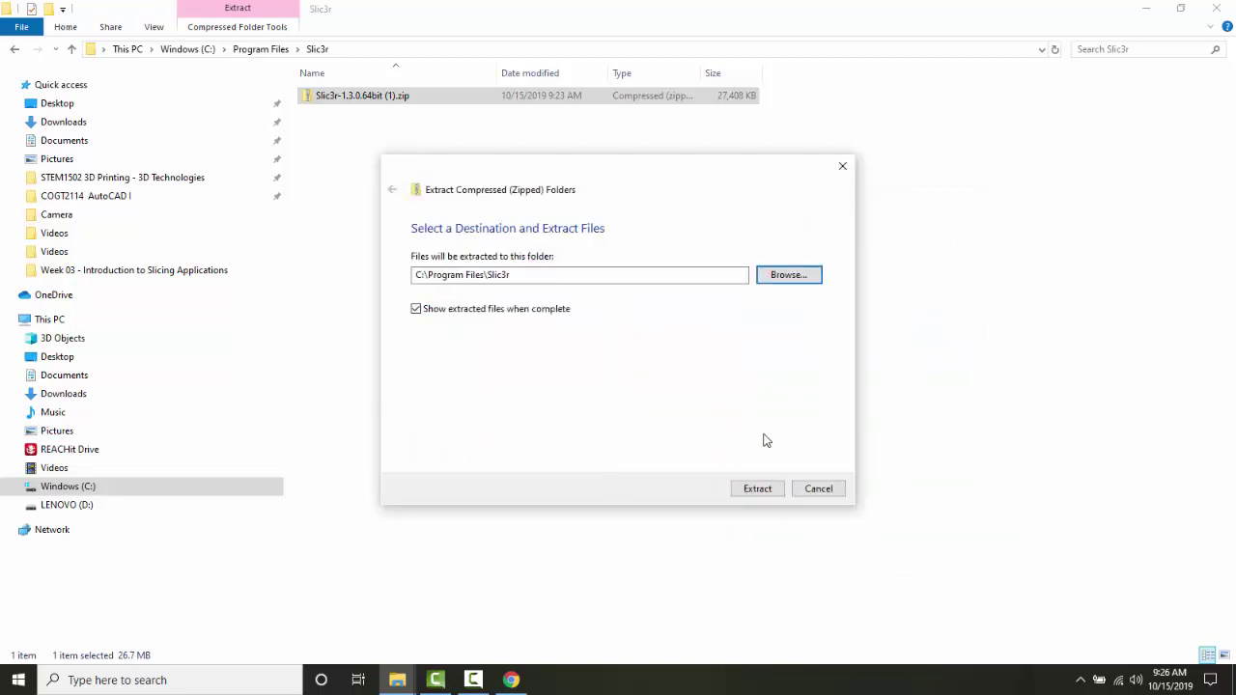
# Step: Extract the archive into C:\Program Files\Slic3r, granting administrator permission and applying it to all current items
pyautogui.click(758, 489)
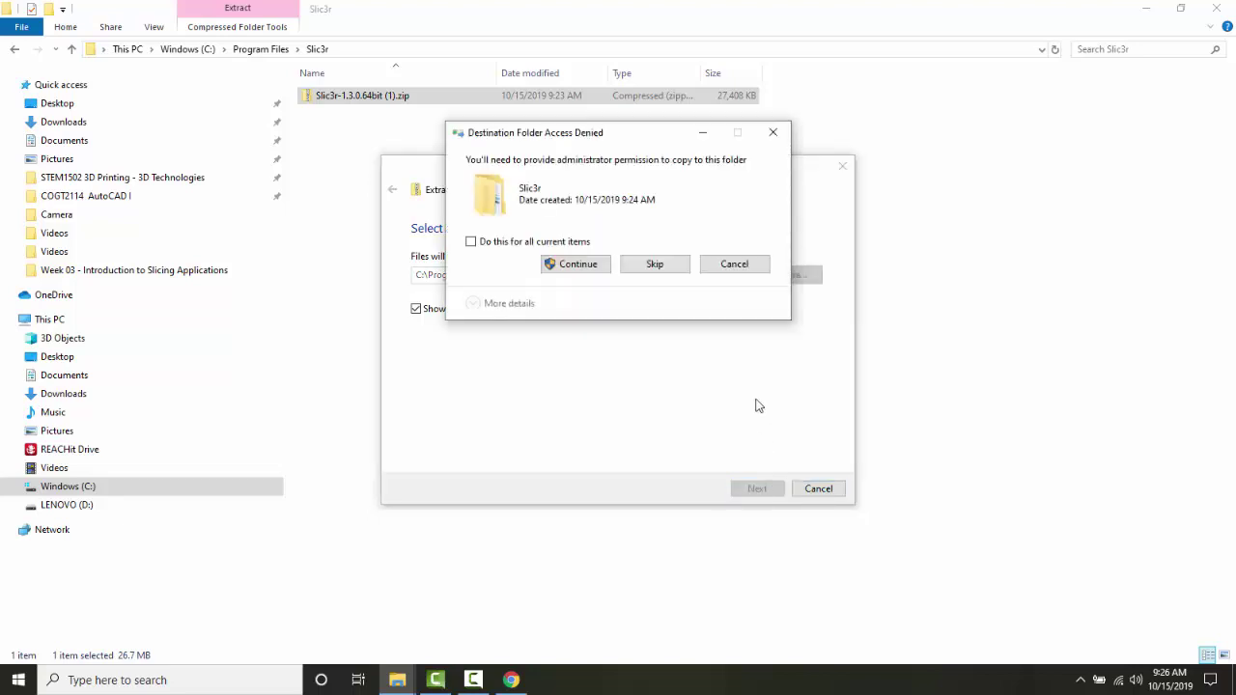
pyautogui.click(576, 265)
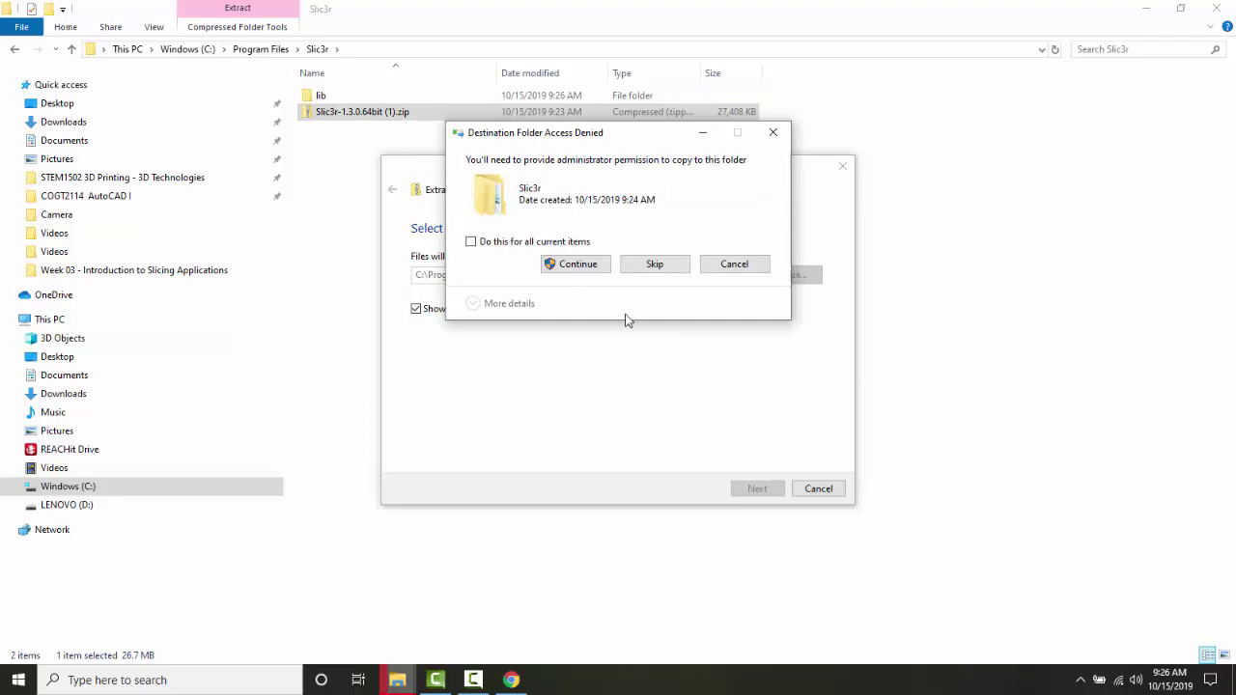
pyautogui.click(574, 270)
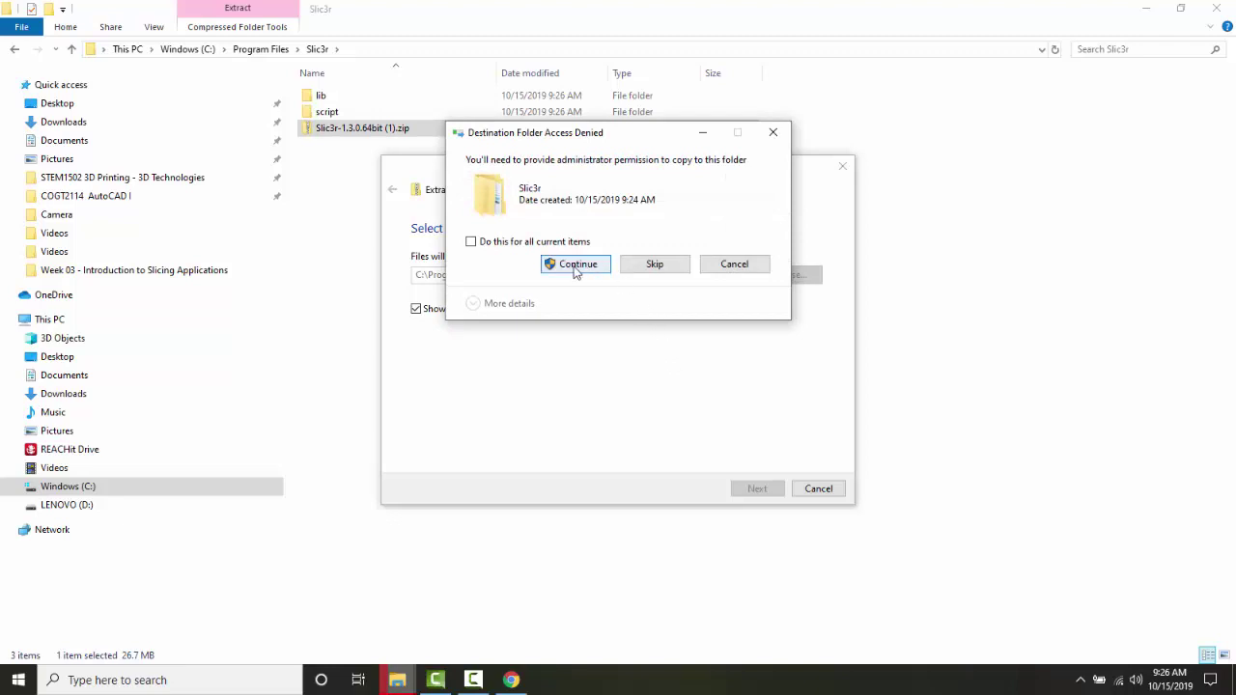
pyautogui.click(470, 243)
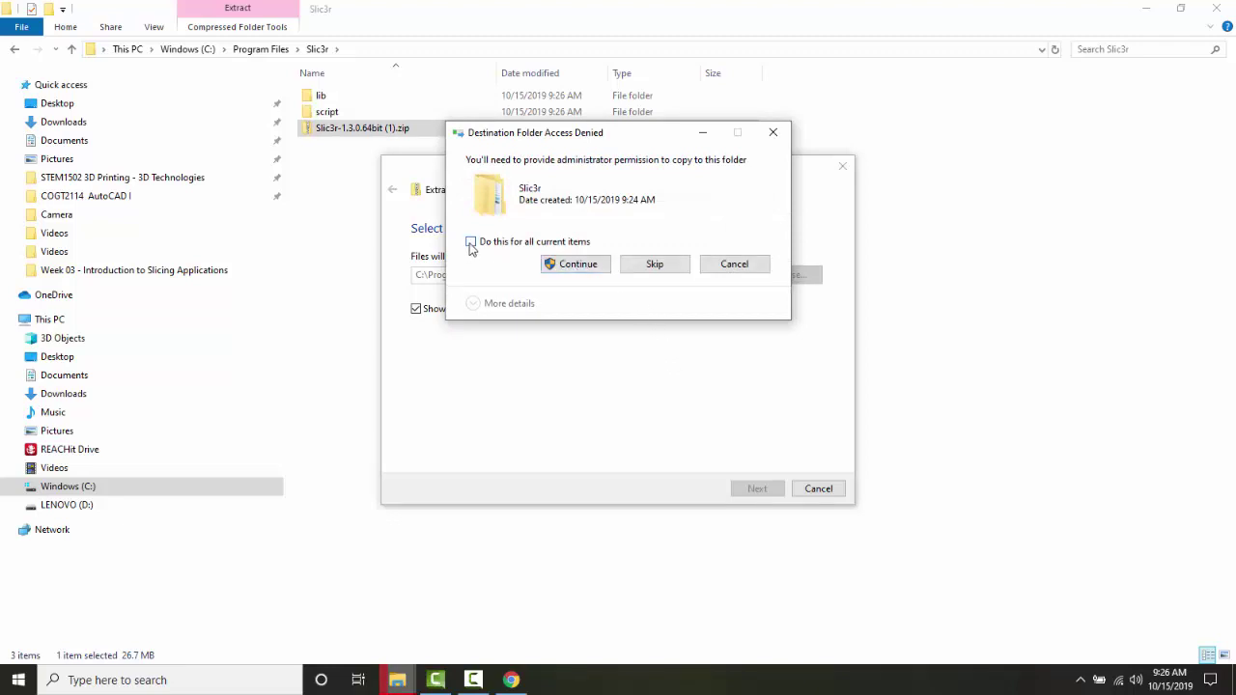
pyautogui.click(571, 265)
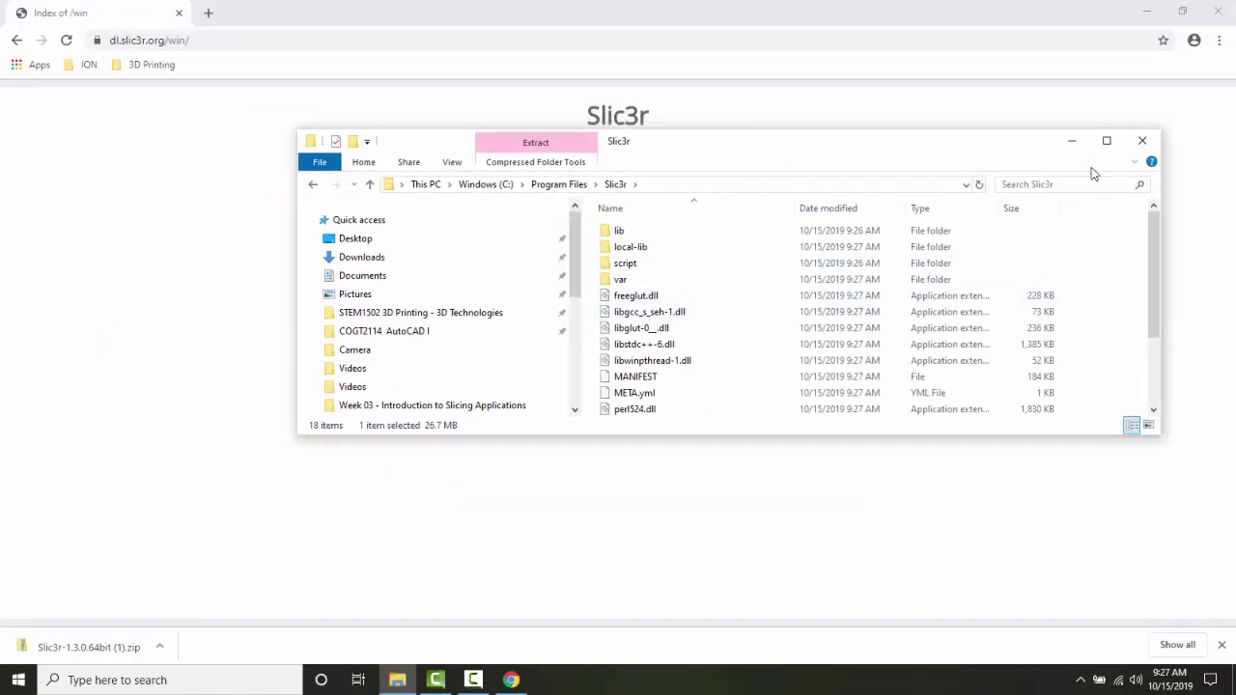
# Step: Select Slic3r.exe among the extracted files, reduce the folder window and close the browser to expose the desktop
pyautogui.click(1108, 142)
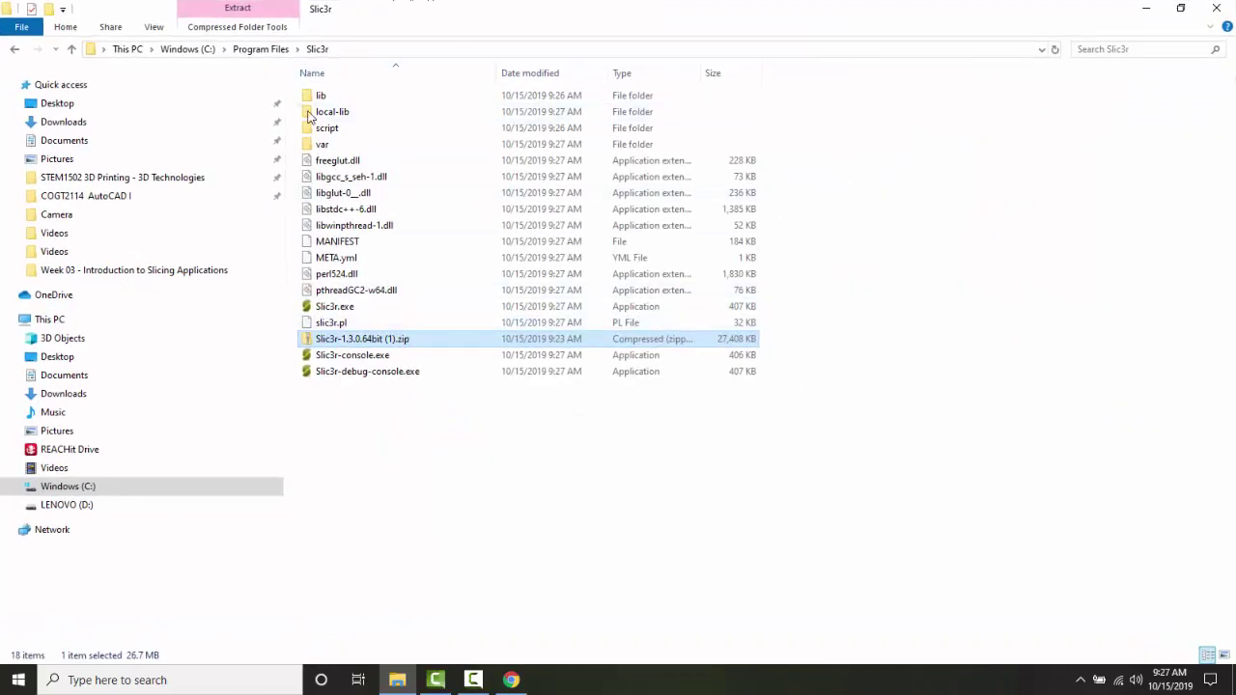
pyautogui.click(334, 307)
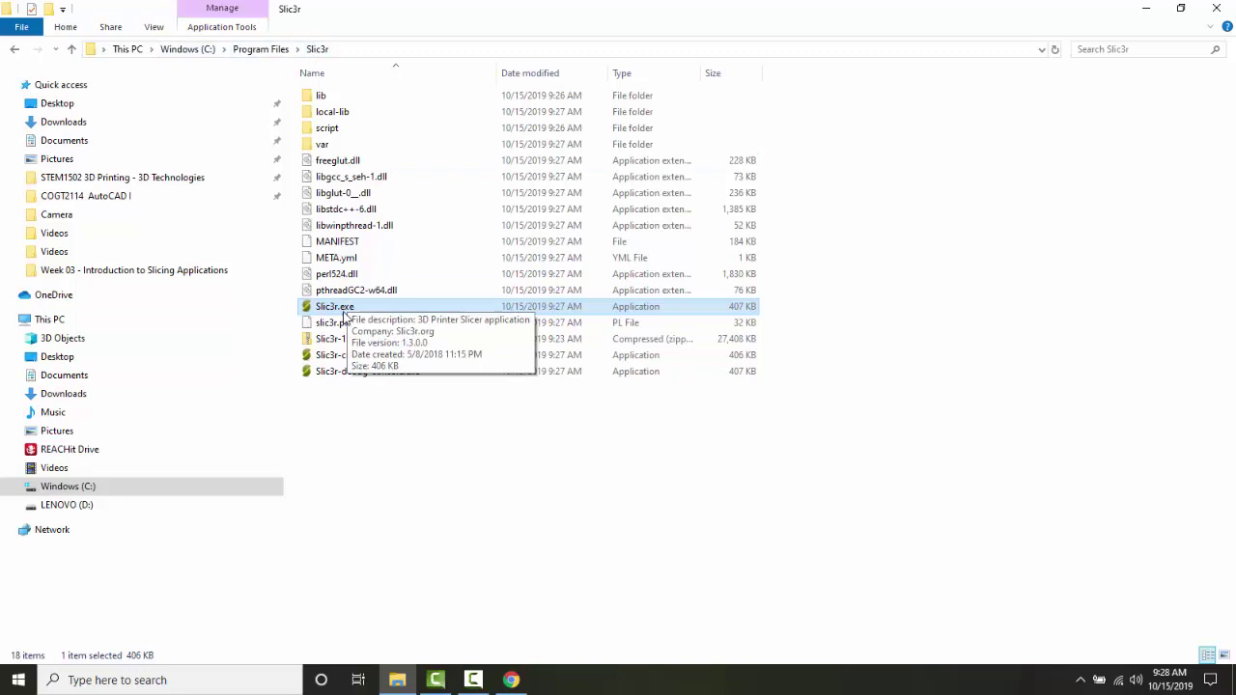
pyautogui.click(1180, 8)
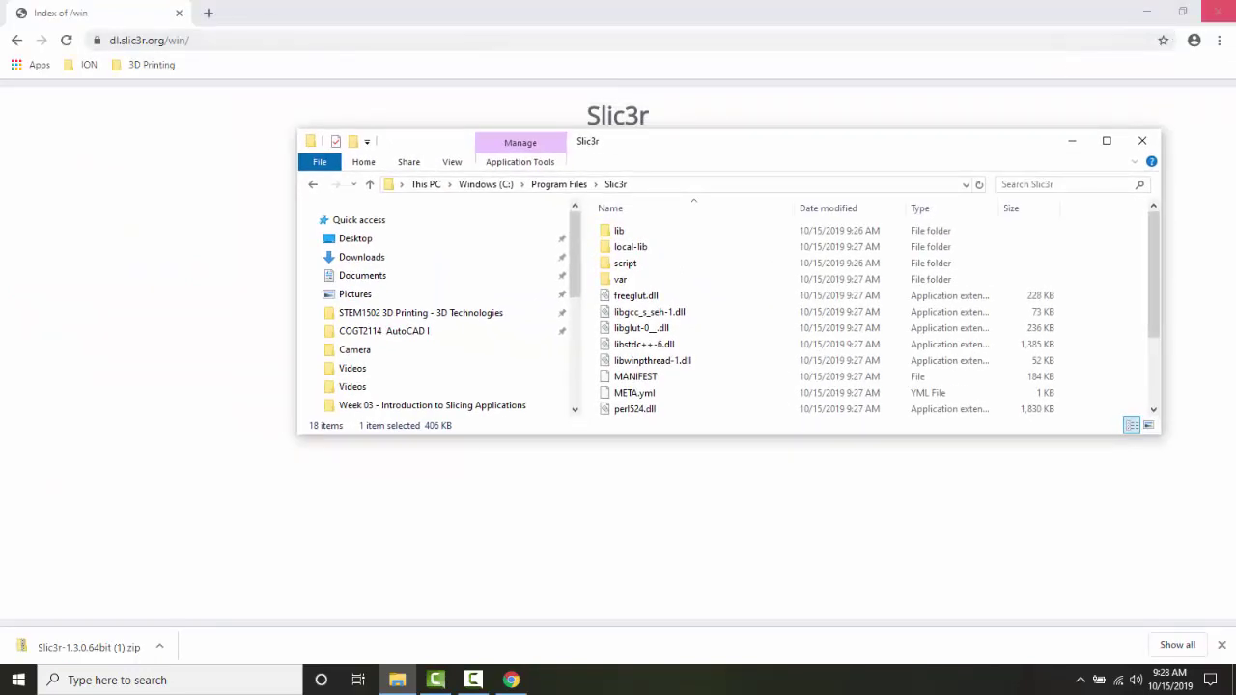
pyautogui.click(1218, 13)
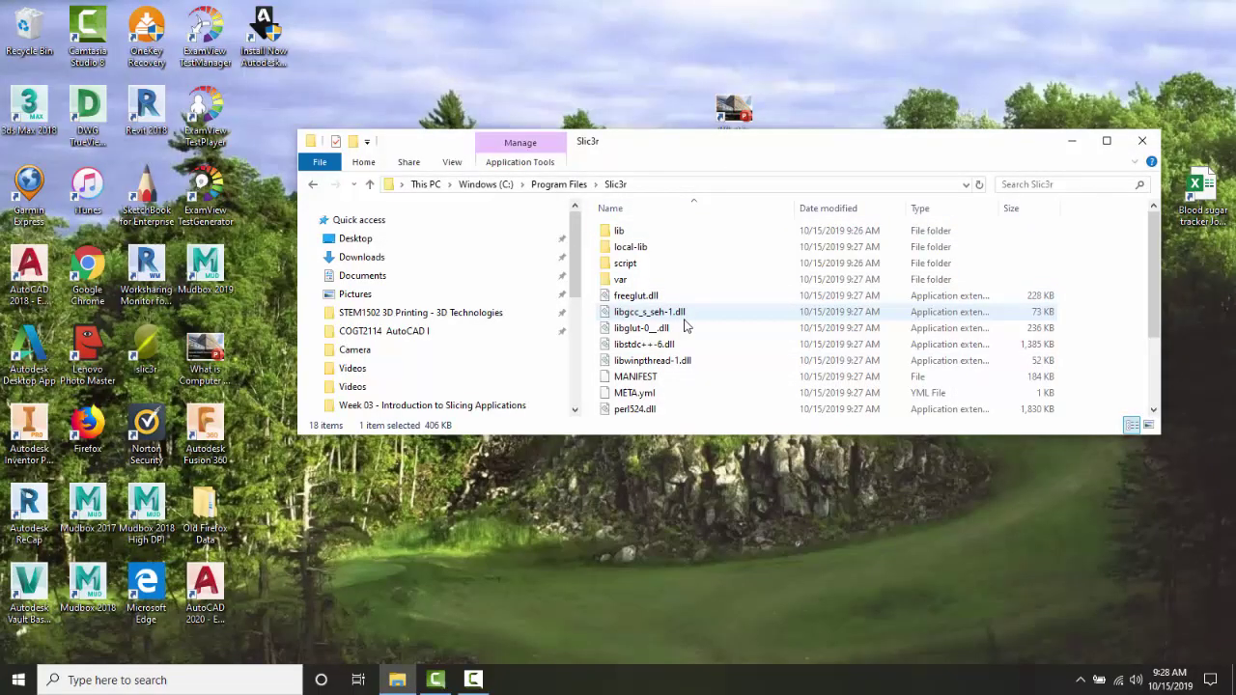
# Step: Try to create a shortcut to Slic3r.exe inside its own folder, declining the offer to place it on the desktop
pyautogui.scroll(-2, 696, 324)
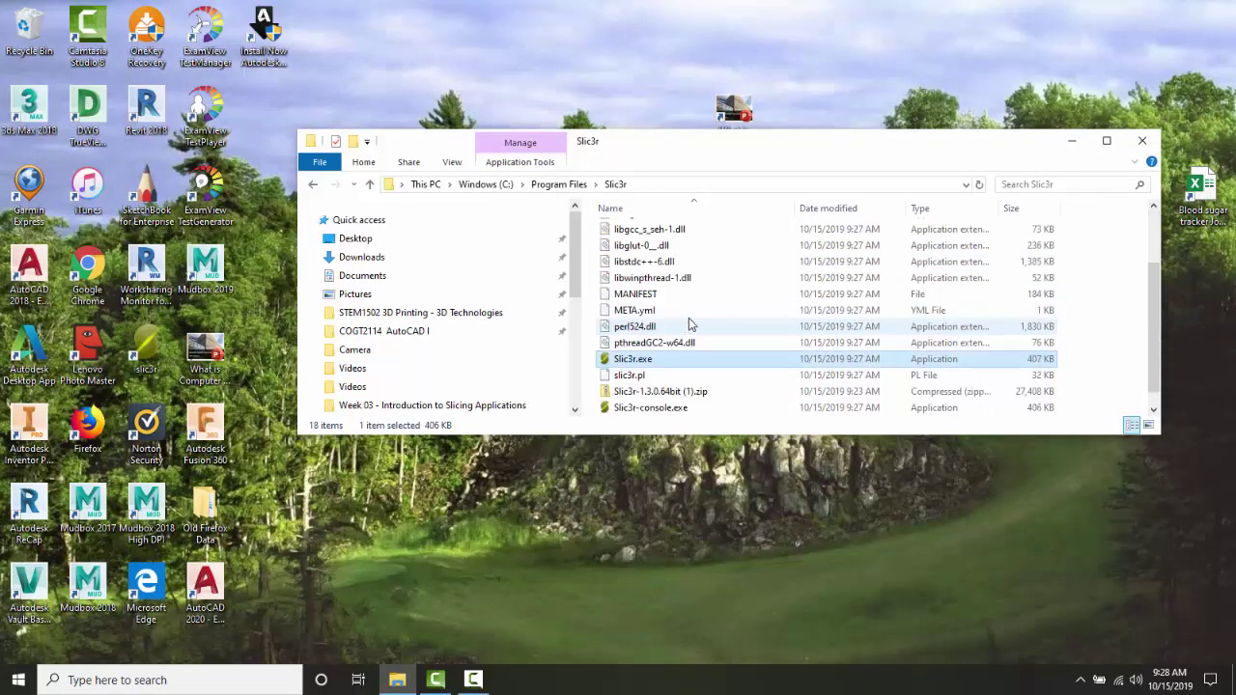
pyautogui.click(647, 377)
pyautogui.click(640, 362)
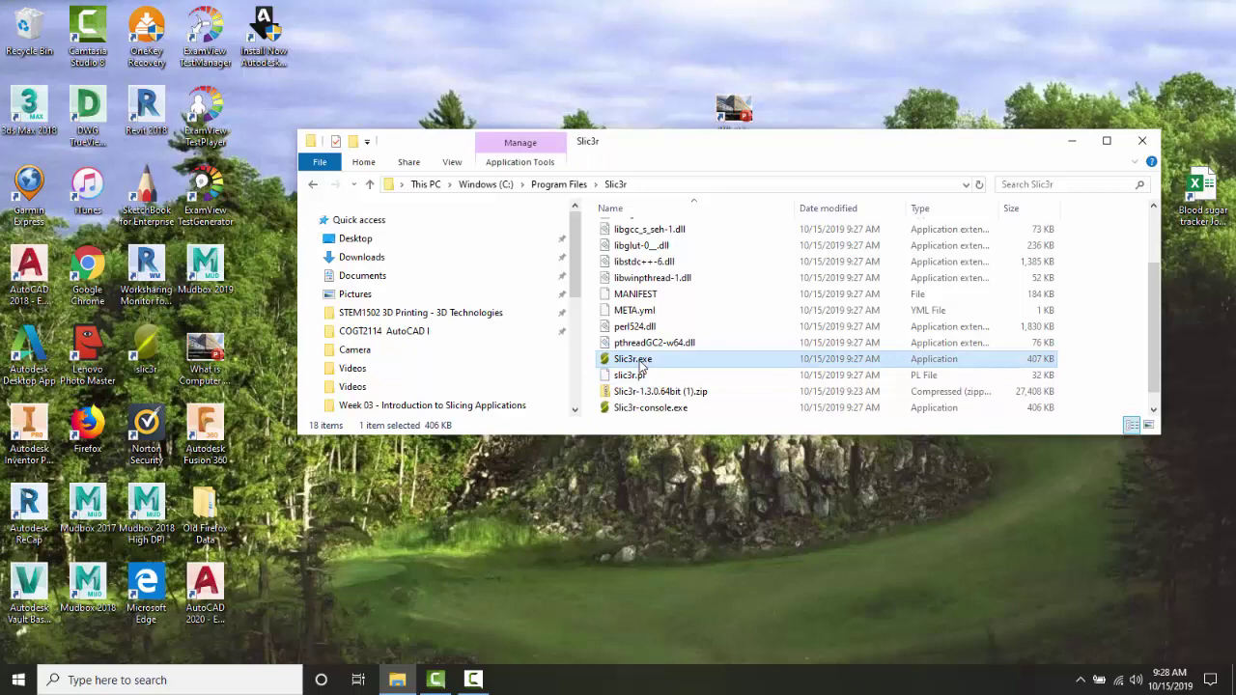
pyautogui.rightClick(641, 365)
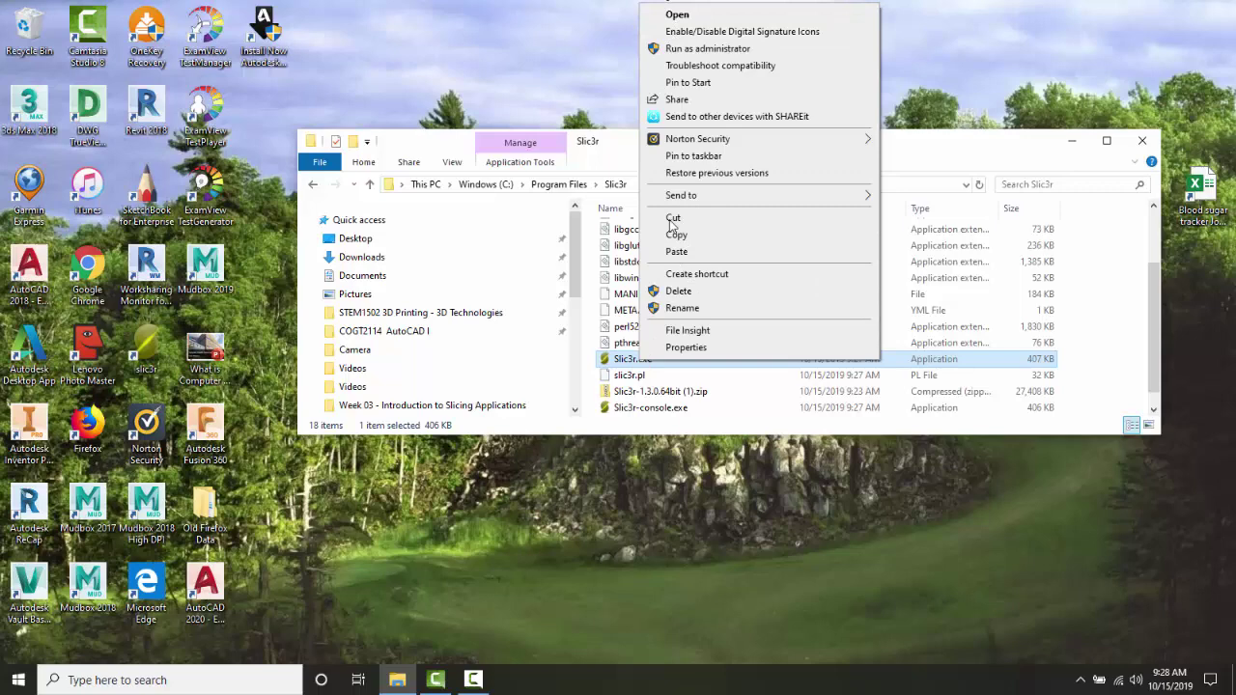
pyautogui.click(691, 276)
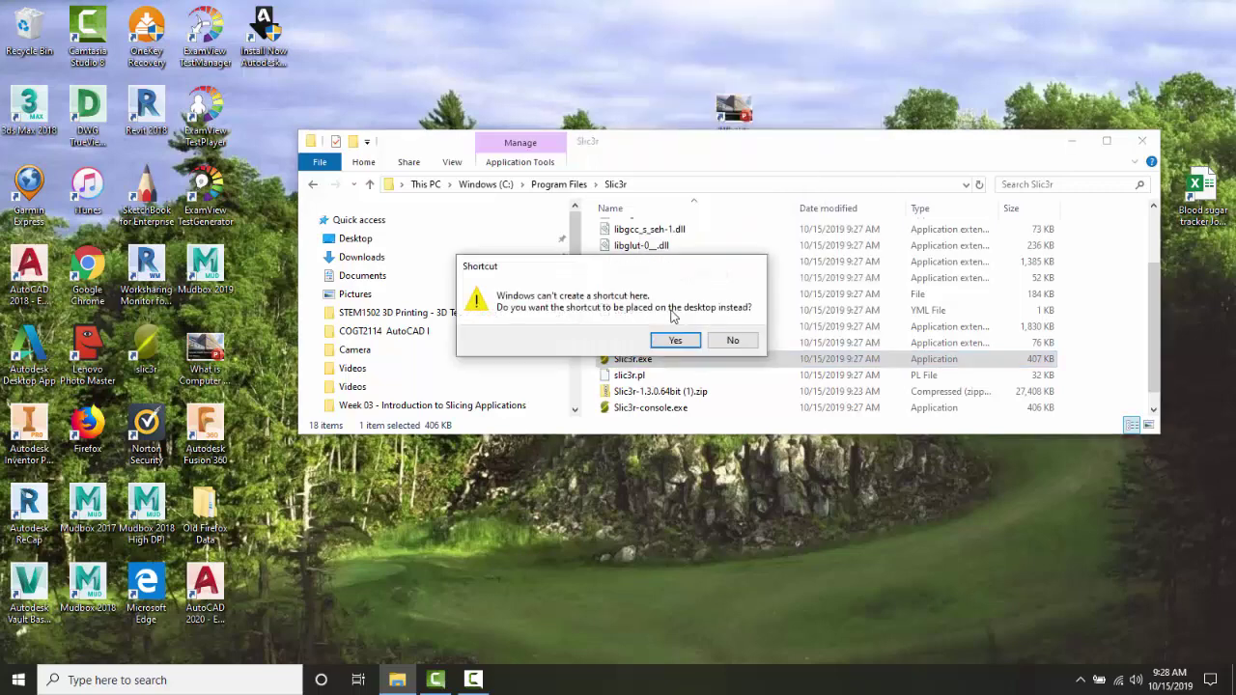
pyautogui.click(733, 341)
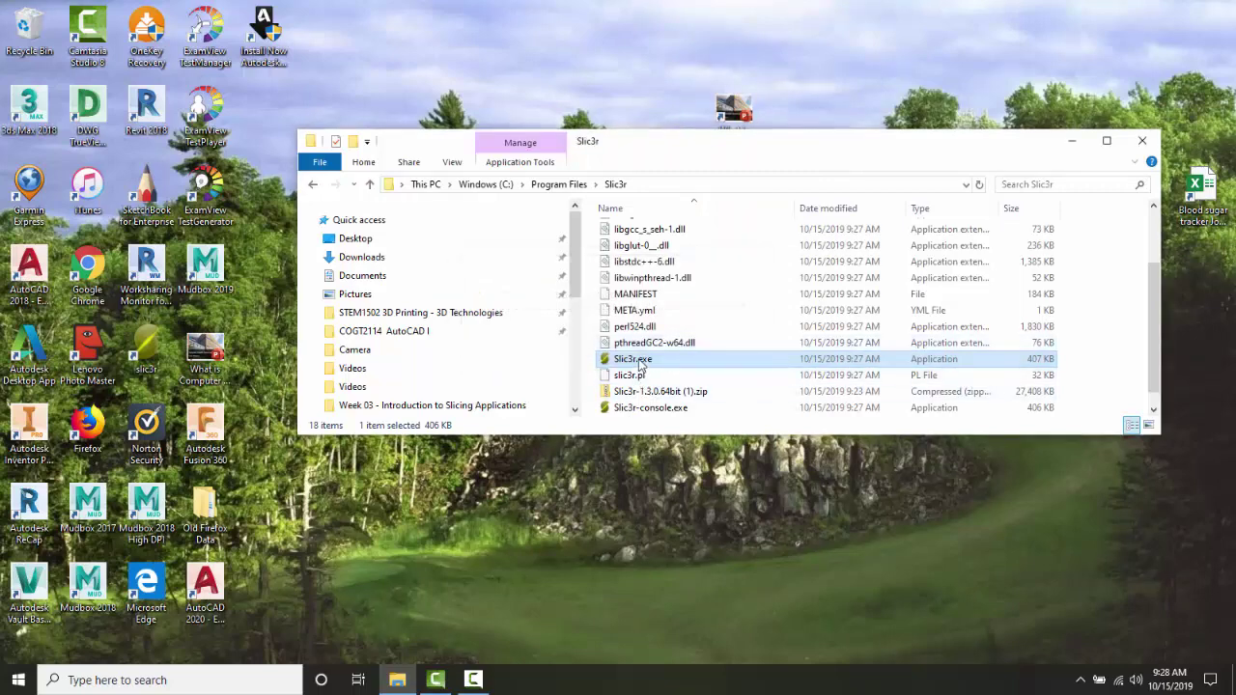
# Step: Create a shortcut to Slic3r.exe on an empty area of the desktop and close the Slic3r folder window
pyautogui.moveTo(638, 363); pyautogui.dragTo(773, 544, button='right')
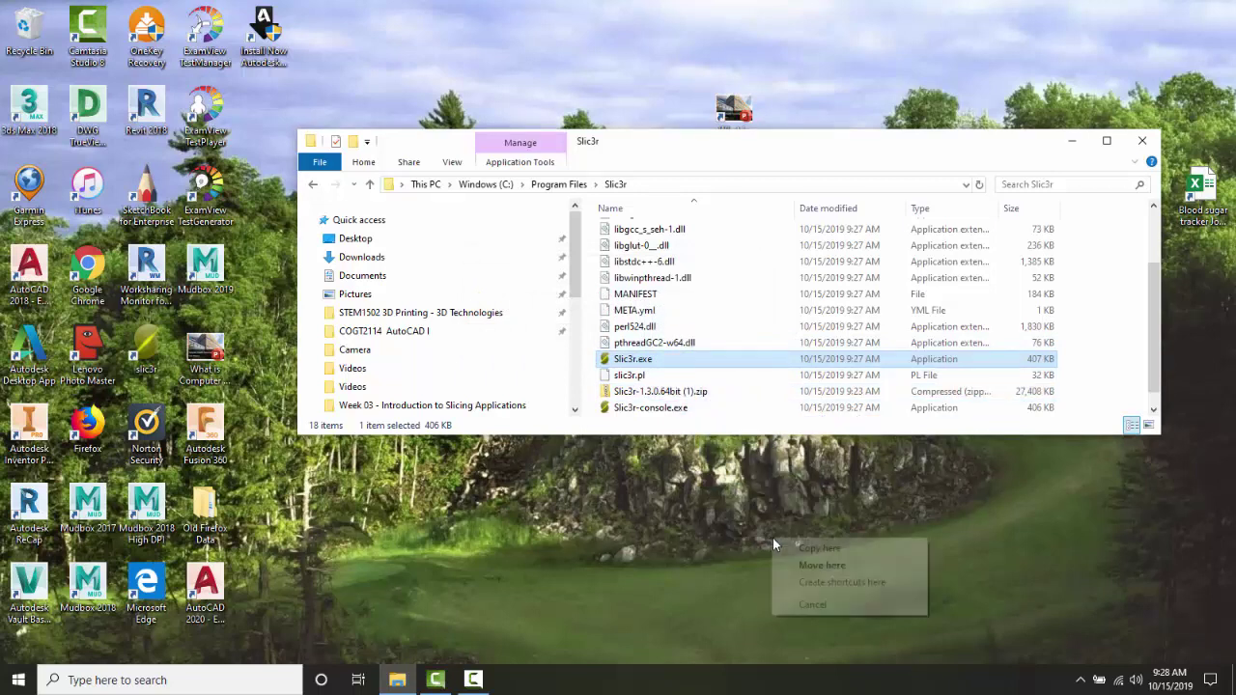
pyautogui.click(835, 587)
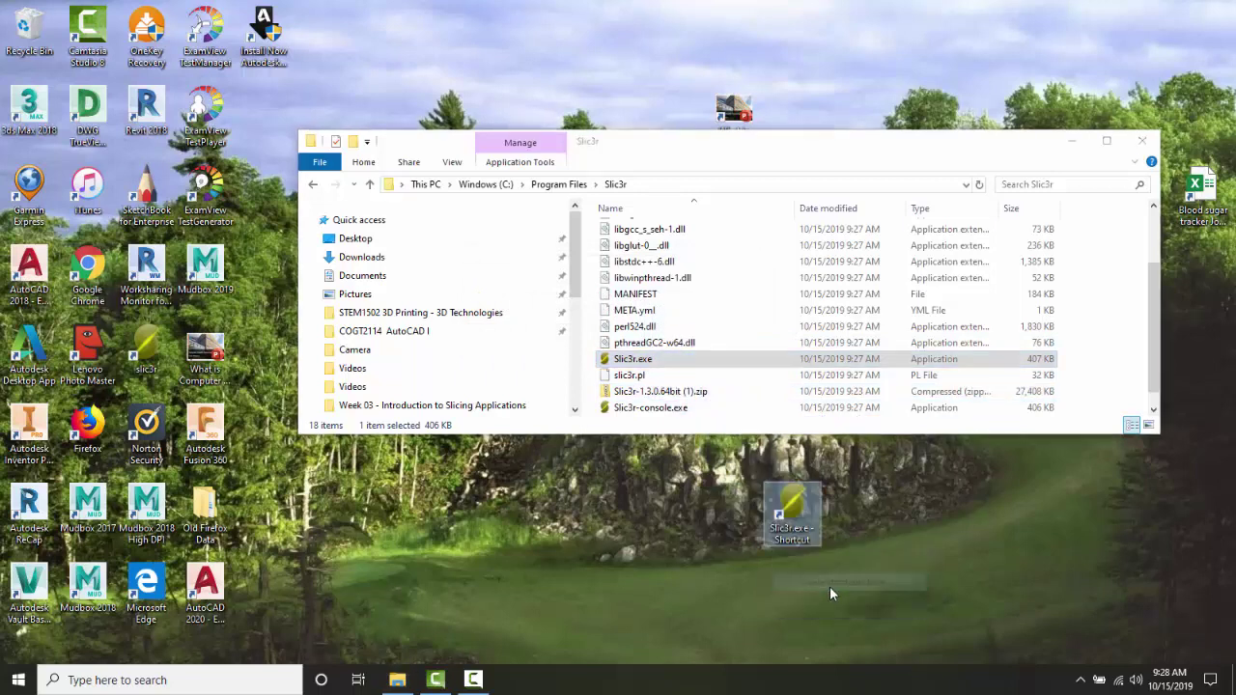
pyautogui.click(878, 517)
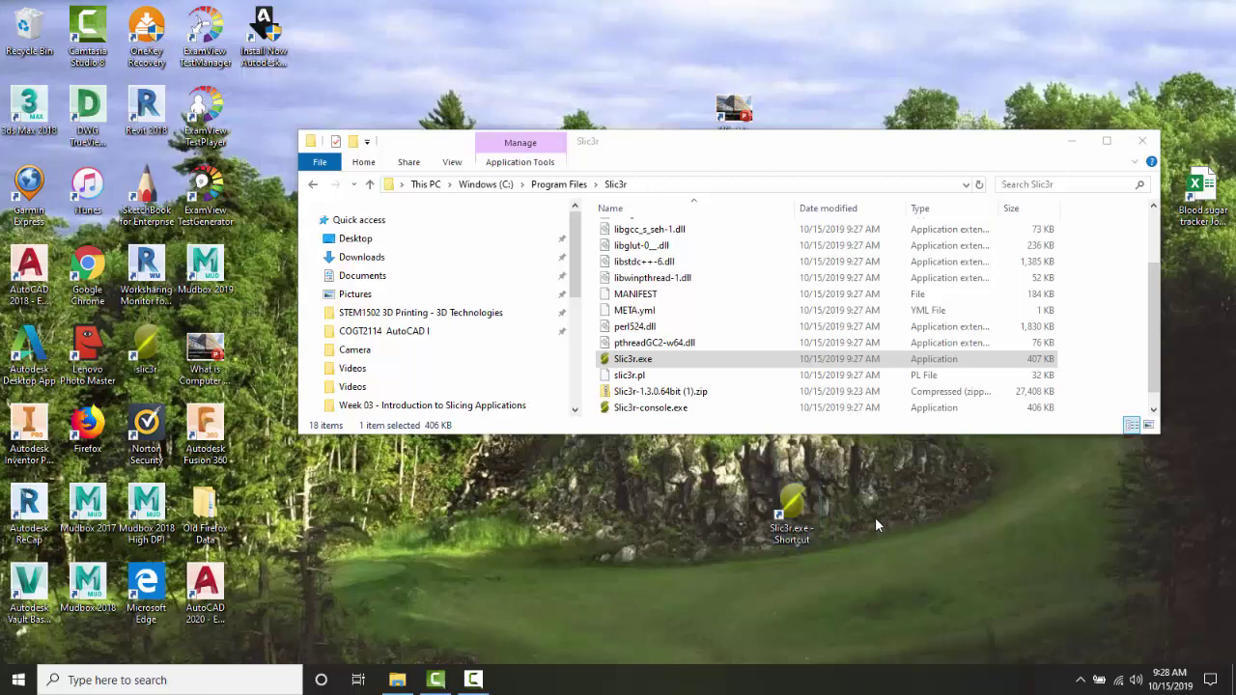
pyautogui.click(1142, 143)
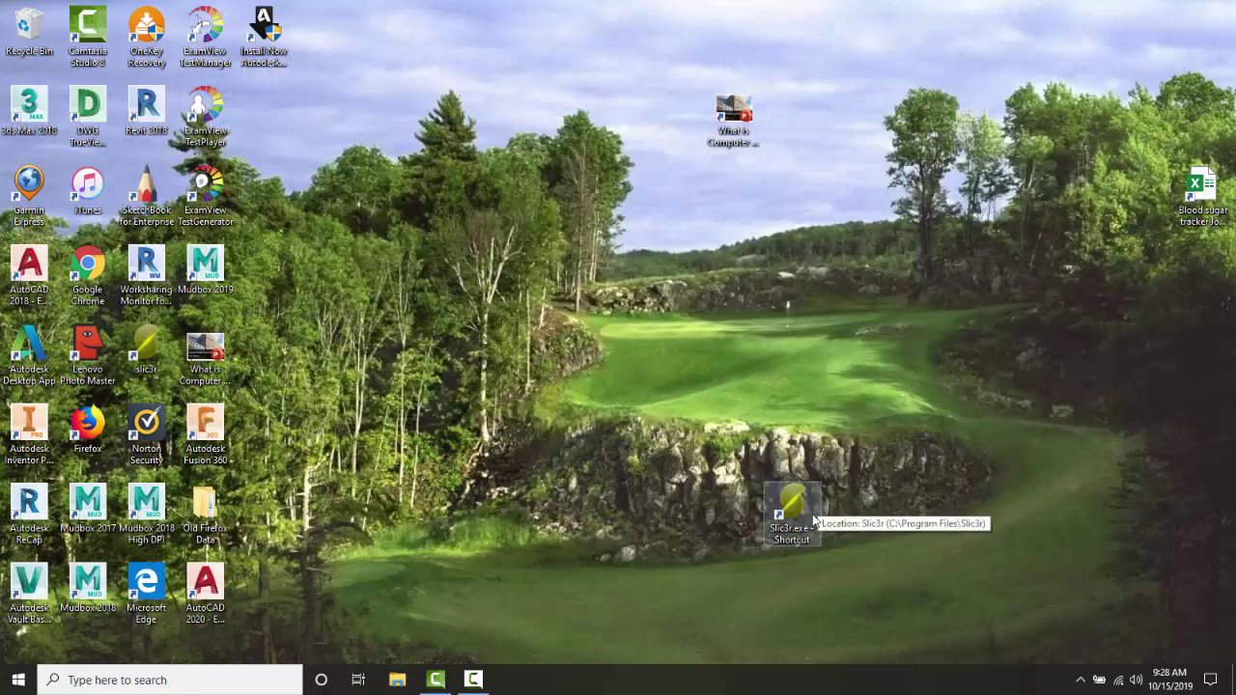